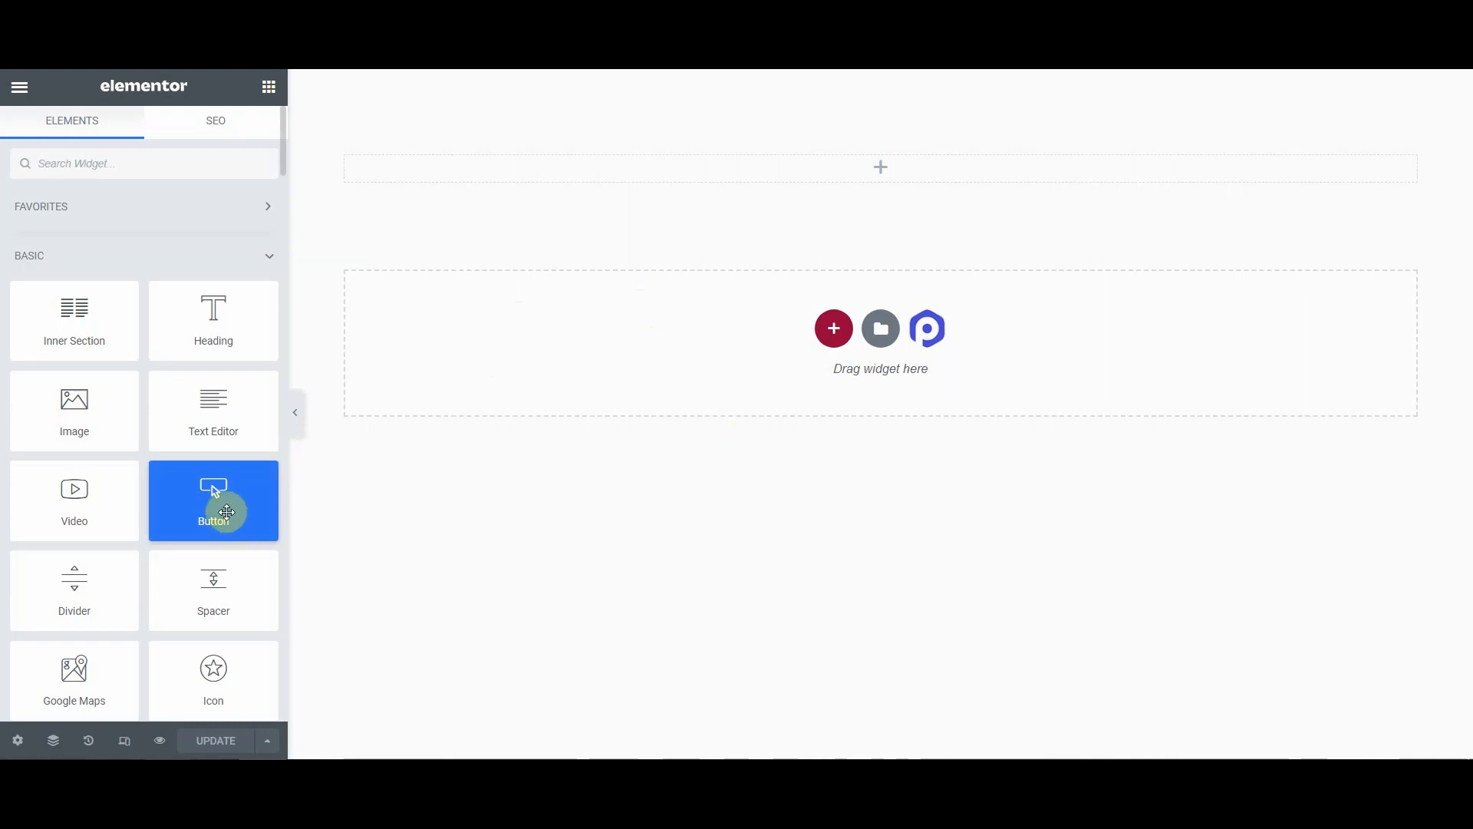
Step: Add a Button widget to the empty top section and change its text to SLIDE LEFT
left_click_drag(222, 507, 783, 160)
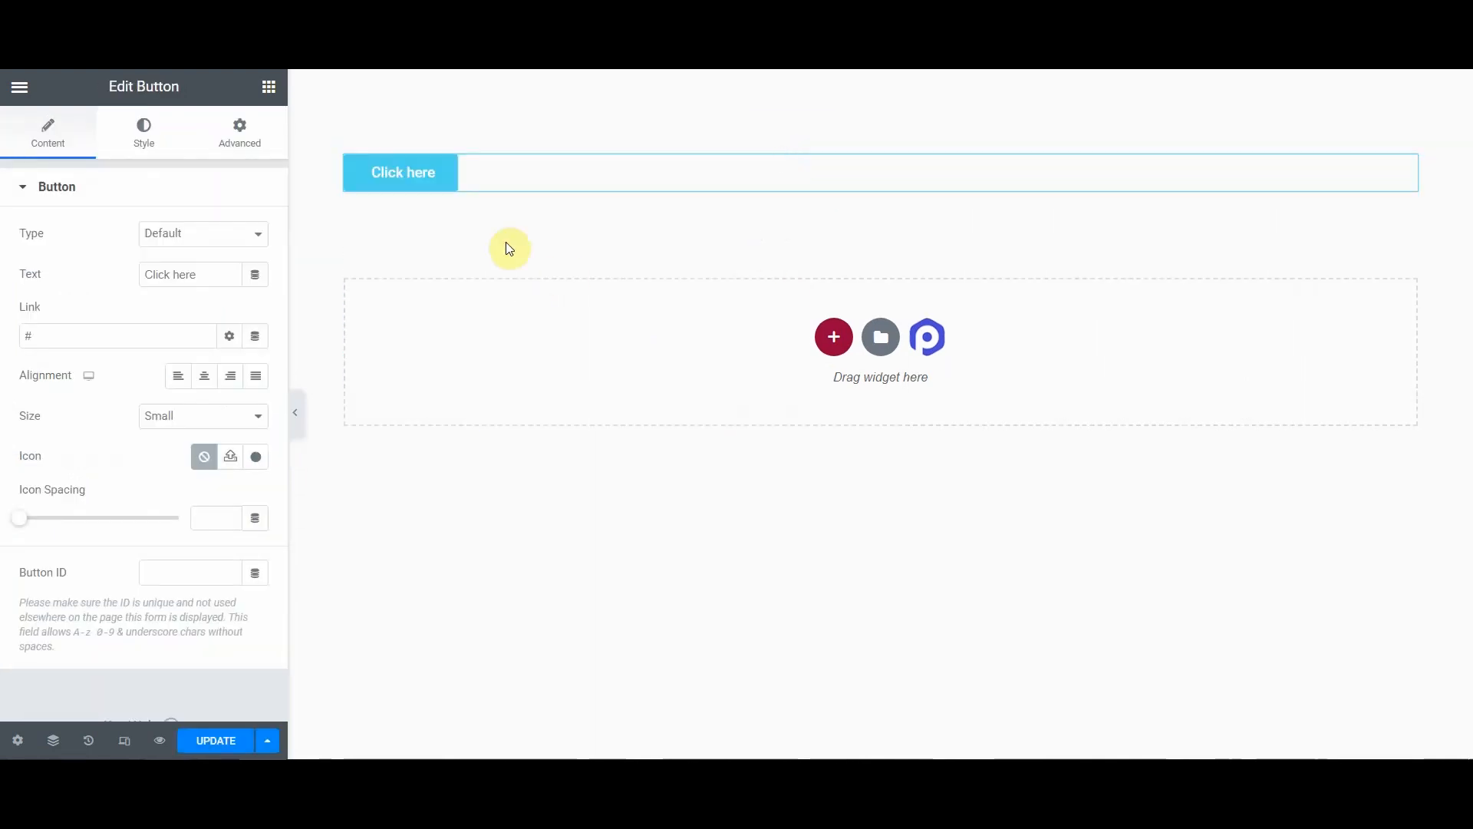
left_click_drag(211, 277, 23, 284)
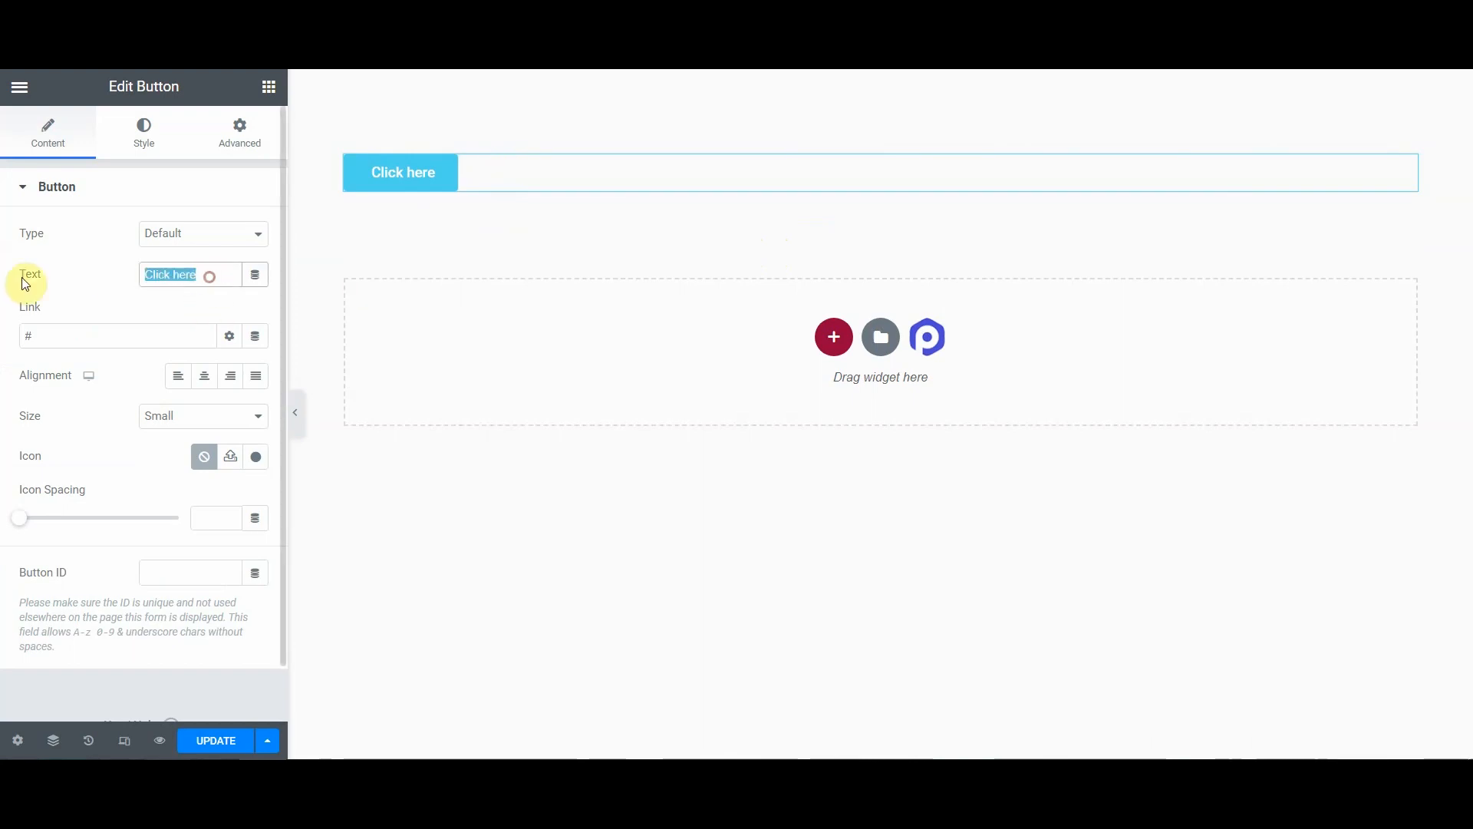
type("SLIDE LEFT")
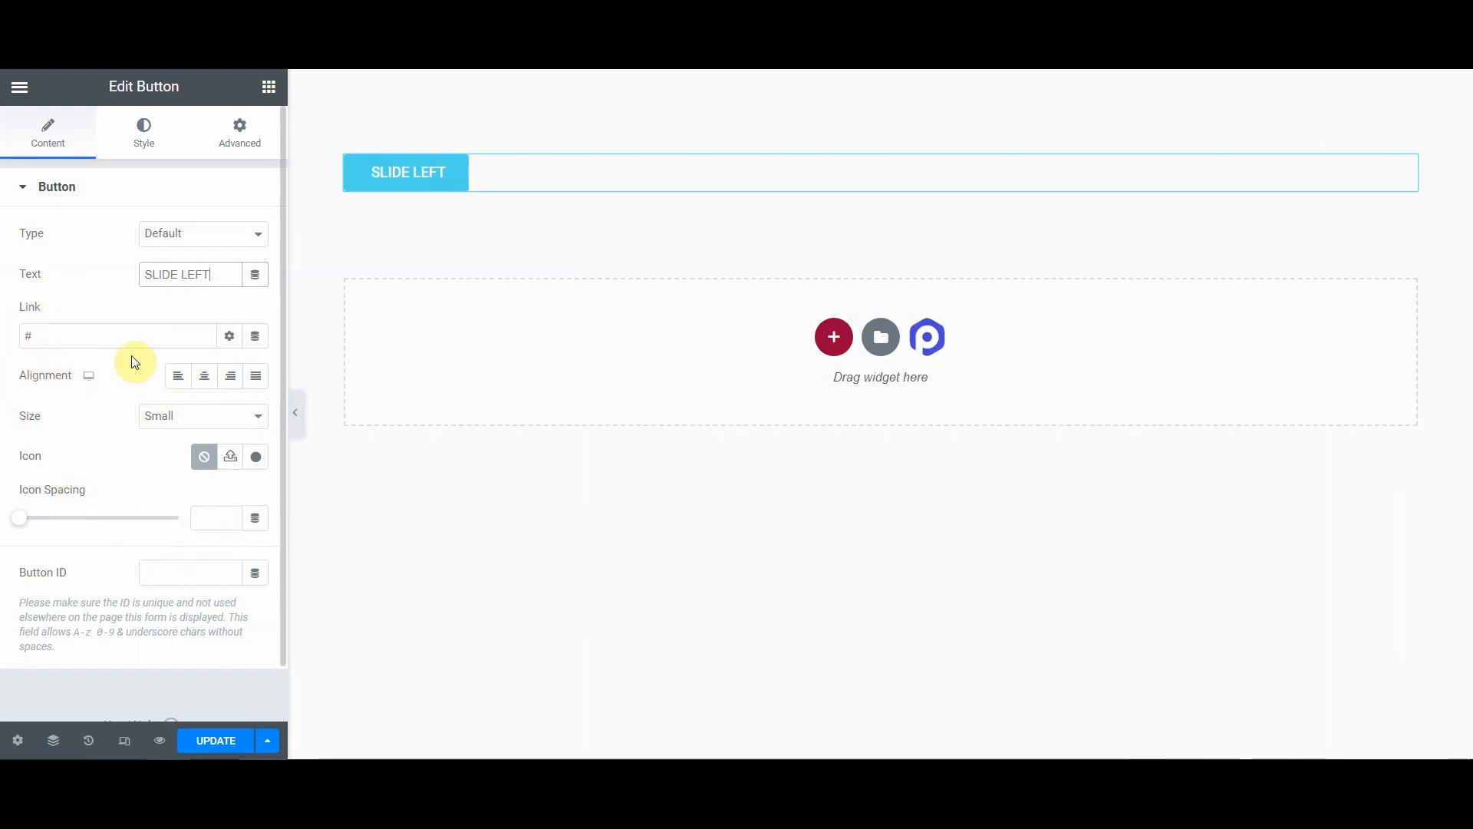
Step: Open the button's style typography settings and set the font family to Rubik
left_click(145, 129)
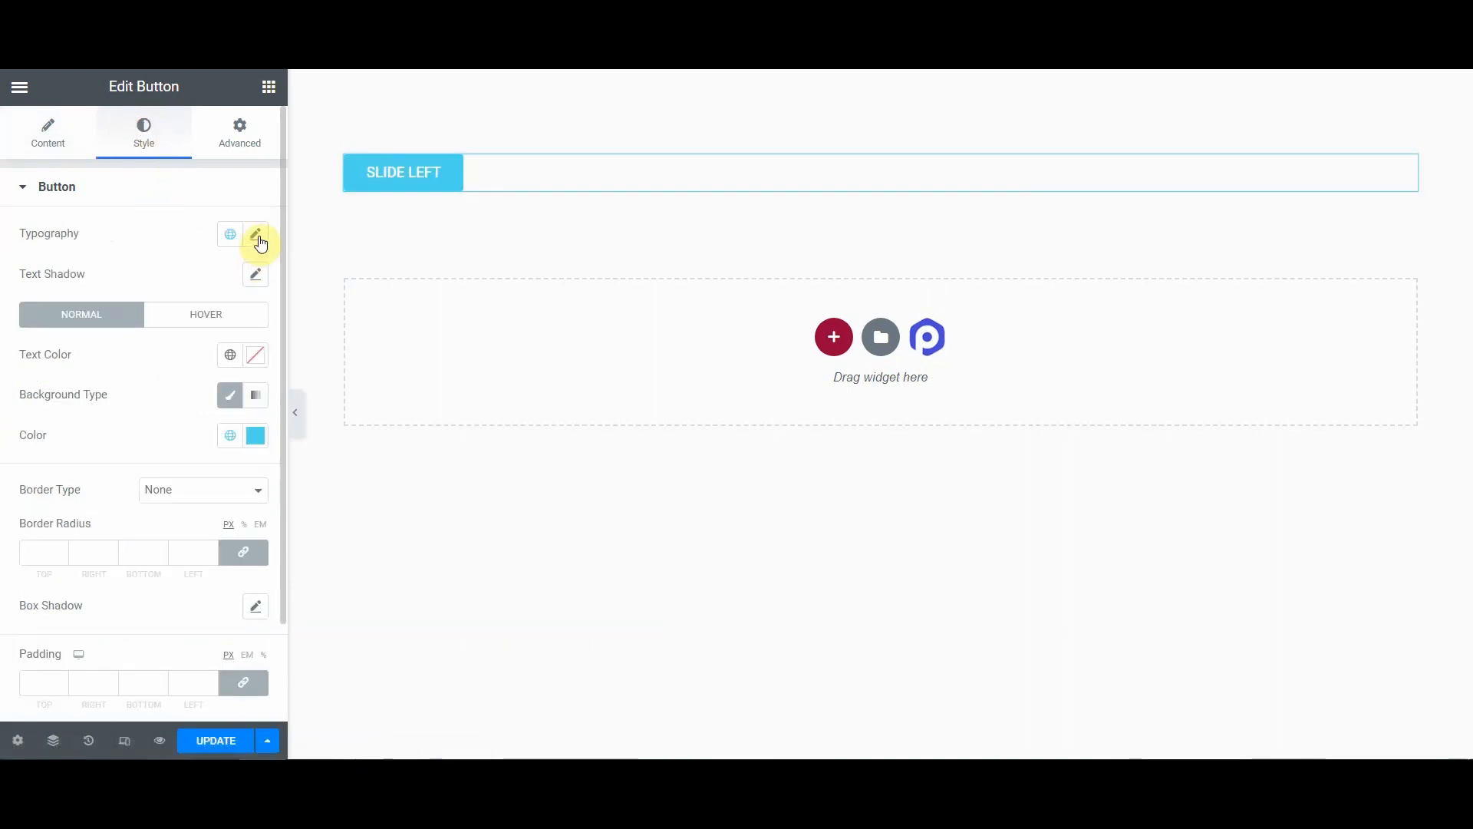
left_click(258, 236)
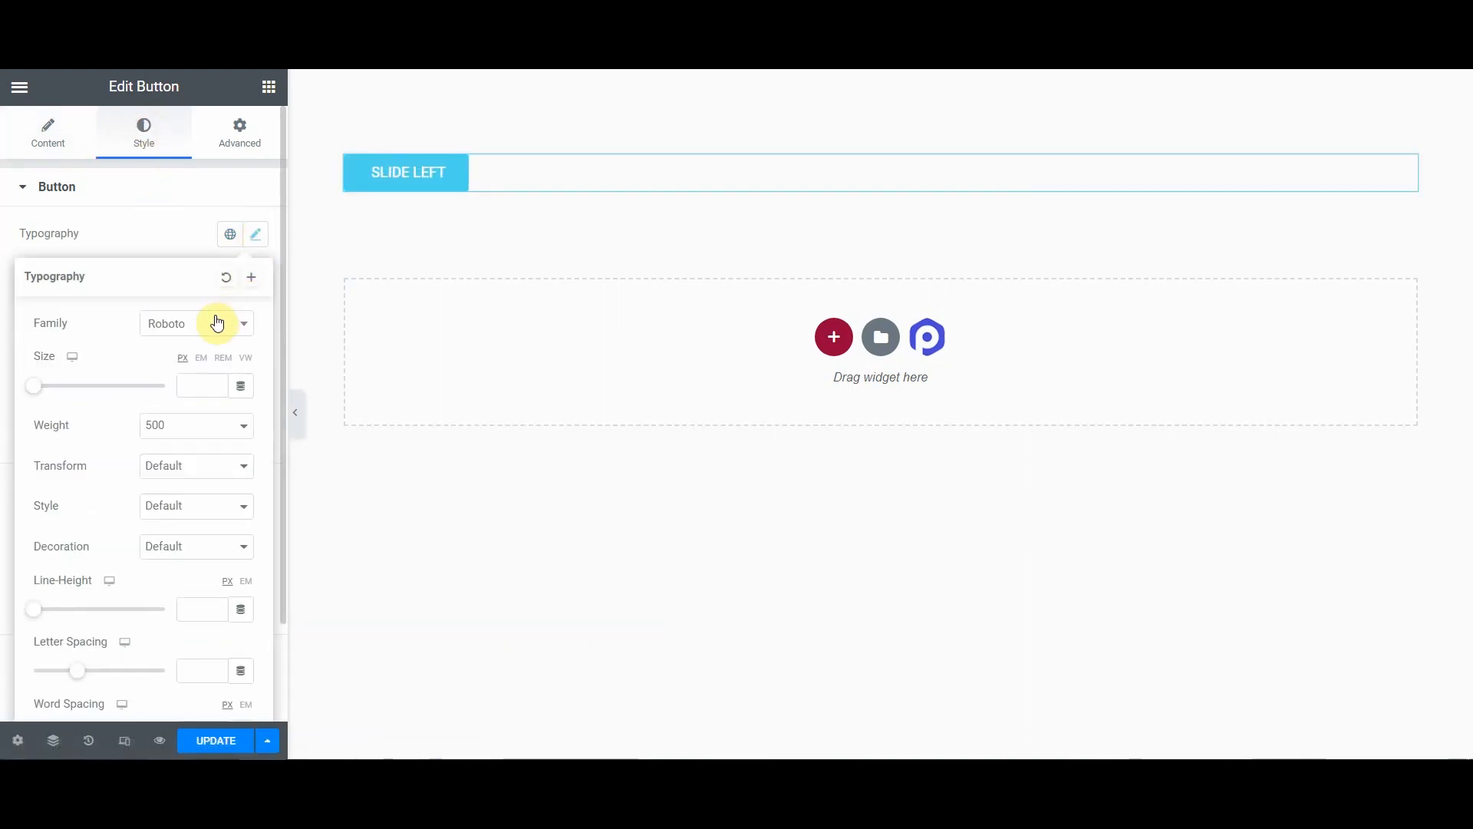
left_click(216, 325)
type("rubik")
Step: Set typography weight to 400, transform Uppercase, style Normal, decoration None, and line height 26 px
left_click(217, 428)
left_click(201, 426)
left_click(188, 491)
left_click(201, 467)
left_click(199, 500)
left_click(196, 546)
left_click(169, 626)
left_click(196, 609)
type("26")
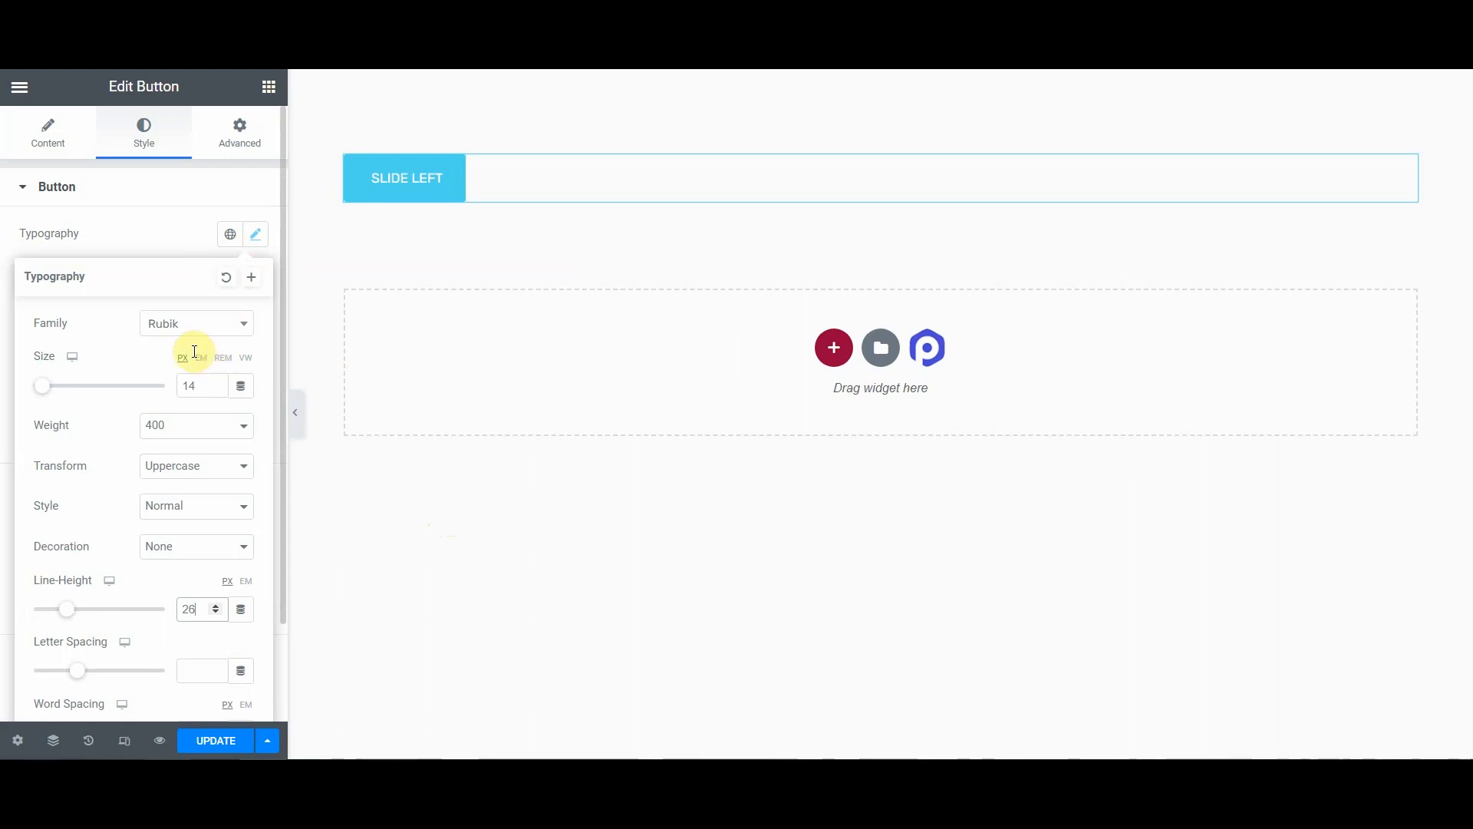
left_click(255, 235)
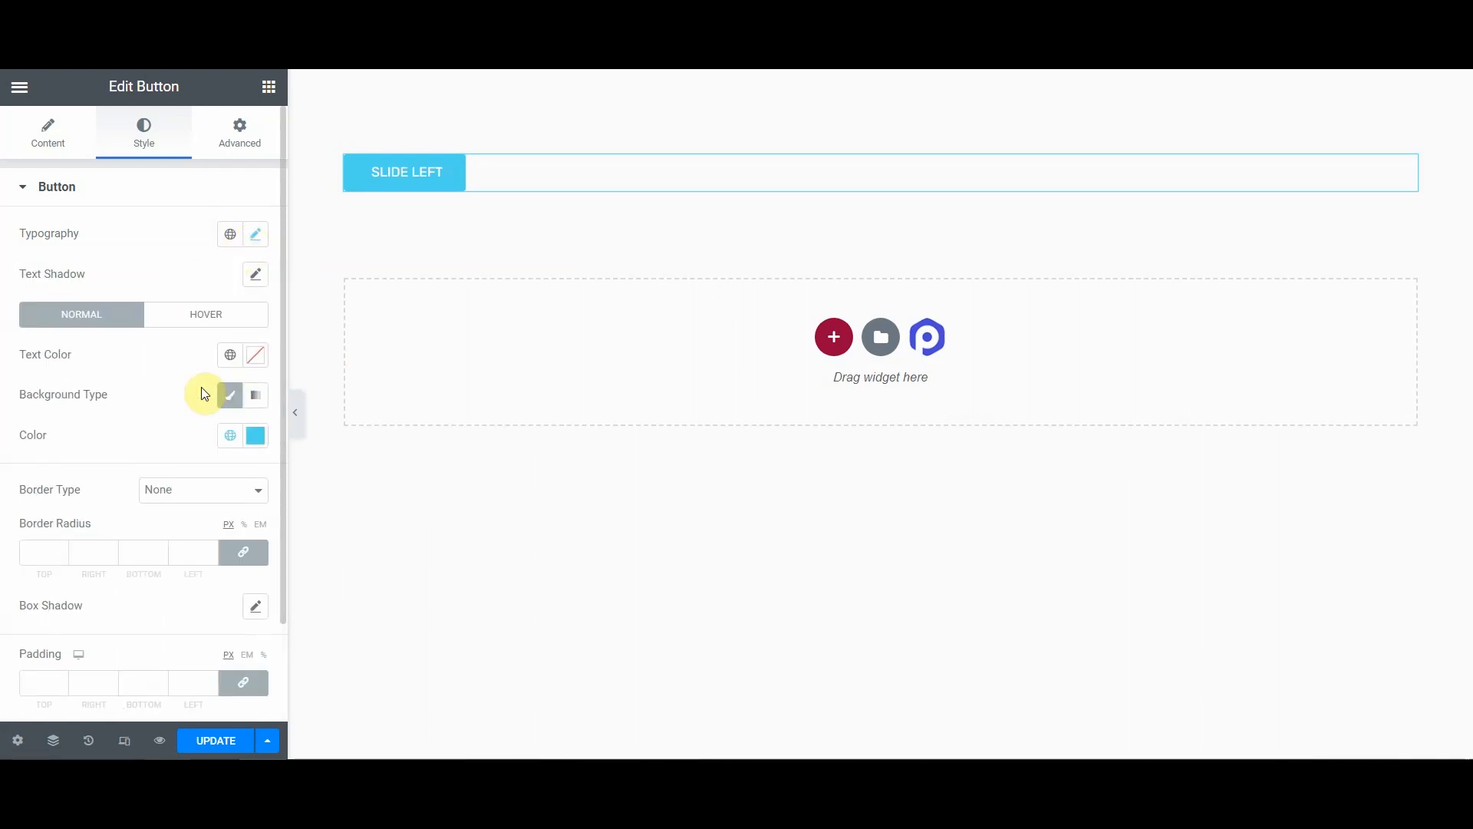
Step: Set the button's normal text color to #7b2cbf
left_click(254, 358)
left_click(98, 638)
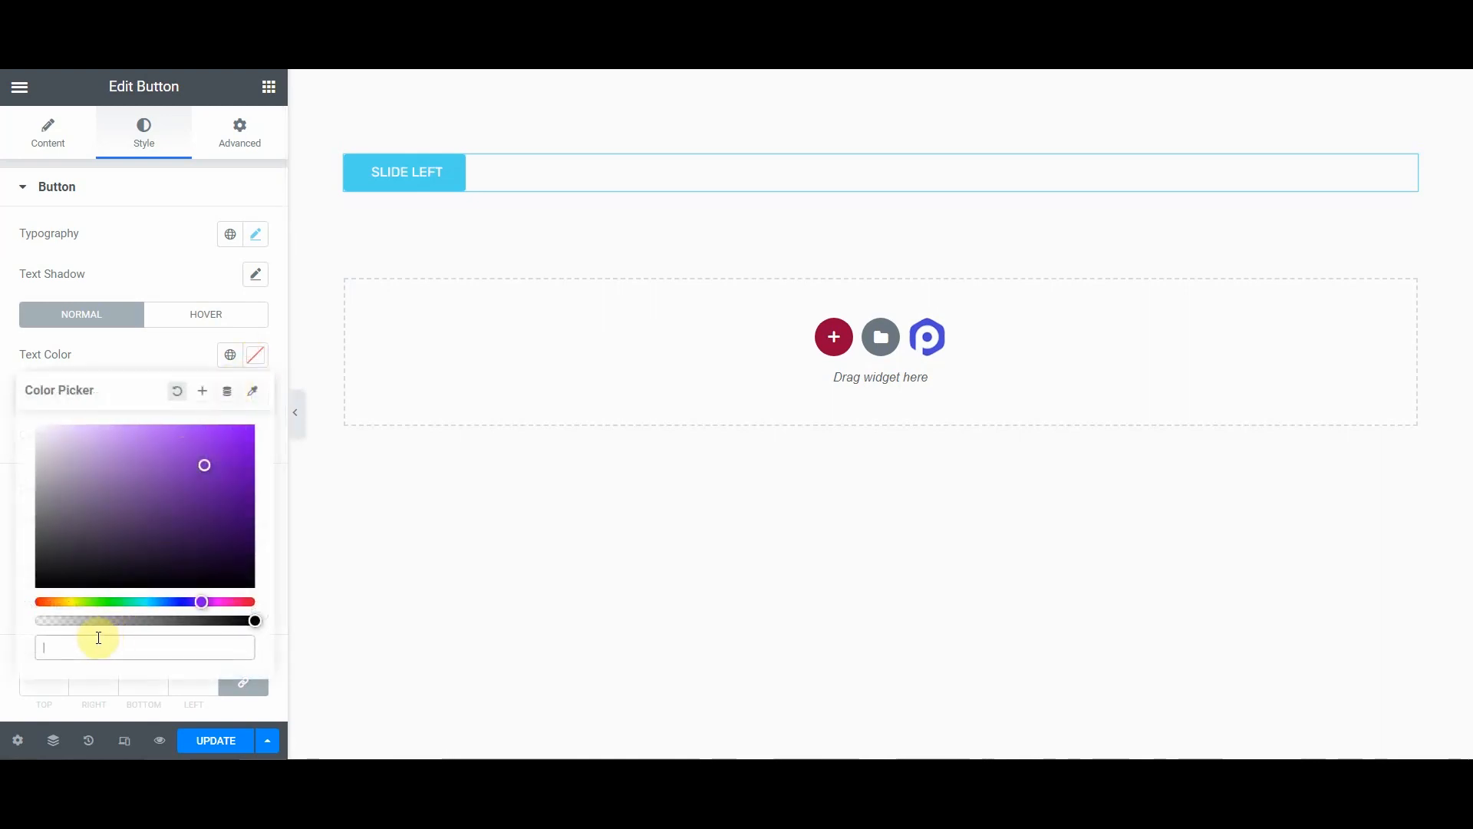
type("#")
type("7b2cbf")
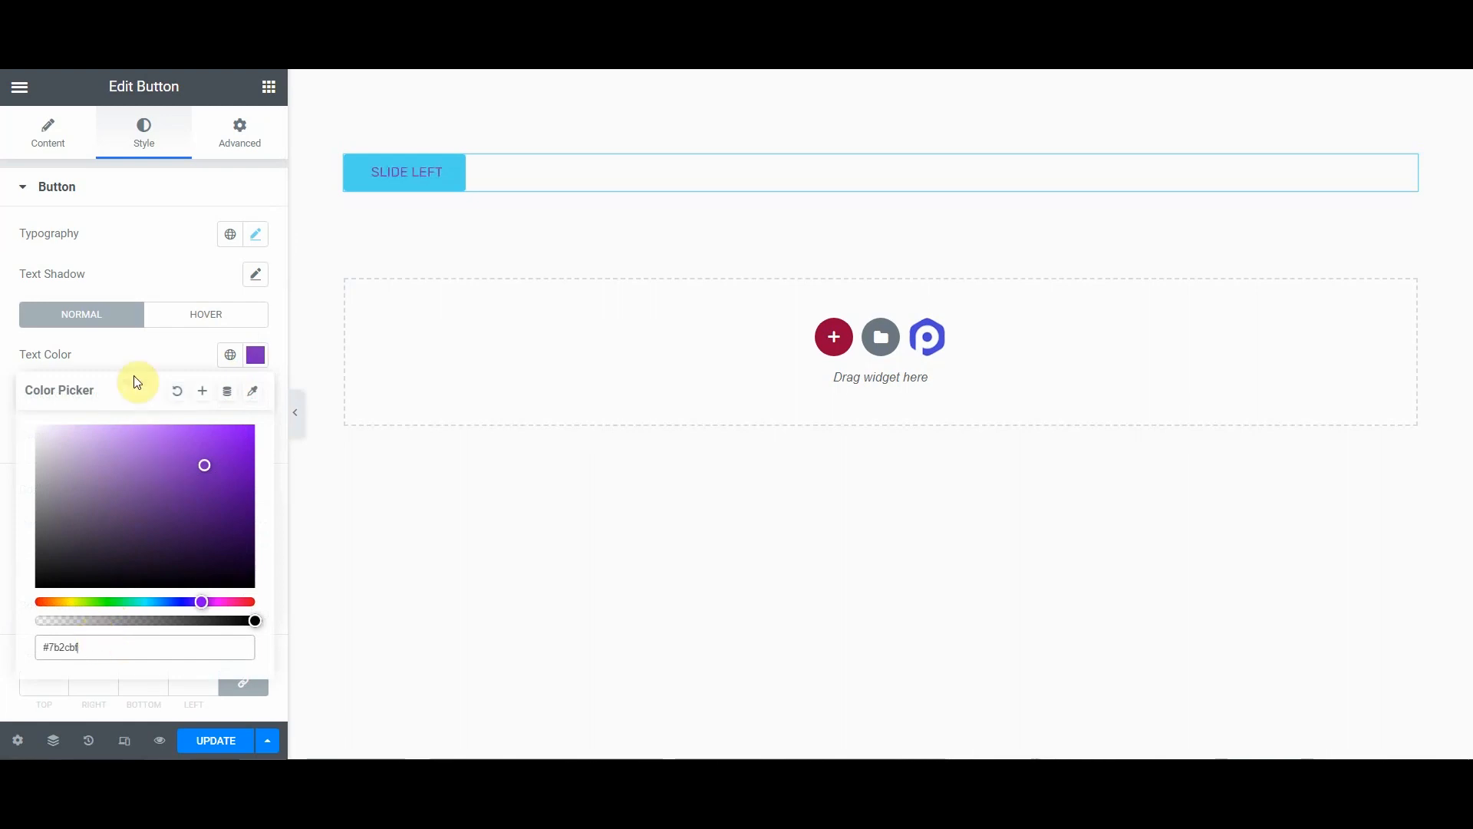
left_click(119, 356)
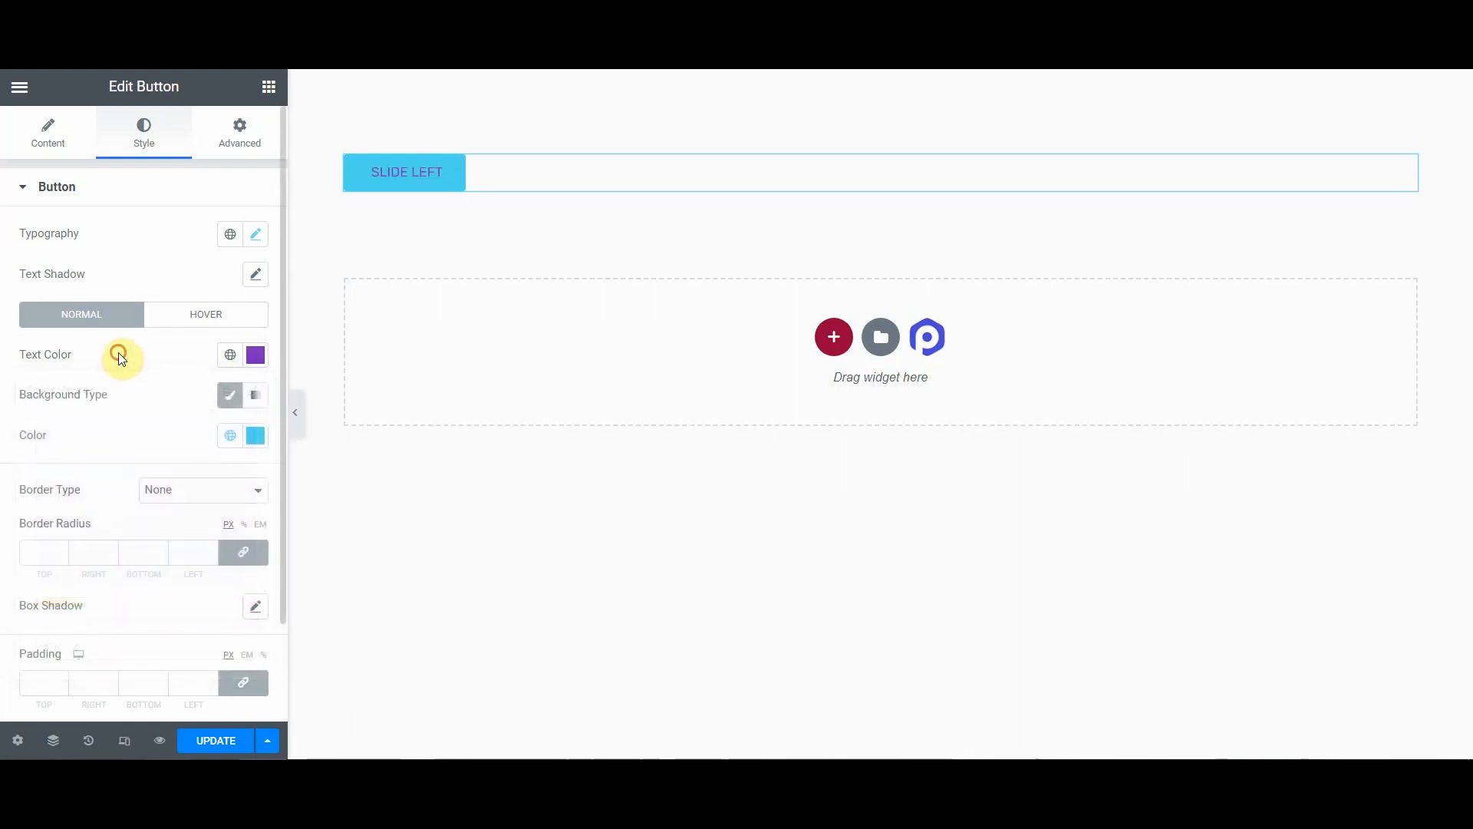
Step: Make the button's normal background color fully transparent
left_click(255, 436)
left_click_drag(247, 701, 17, 714)
left_click(118, 432)
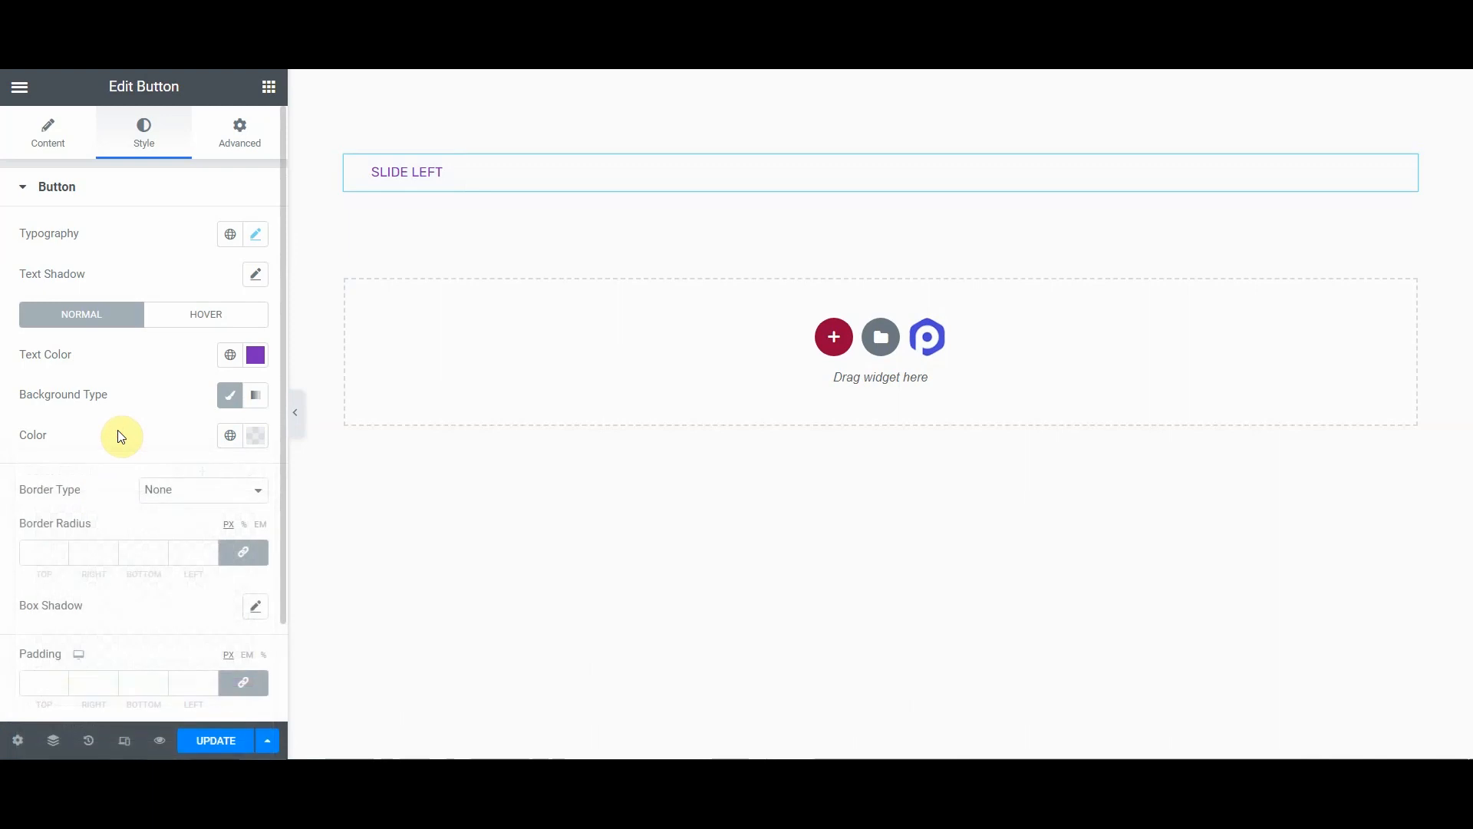
Step: Switch to hover state and set the hover text color to #FFFFFF
left_click(199, 314)
left_click(236, 358)
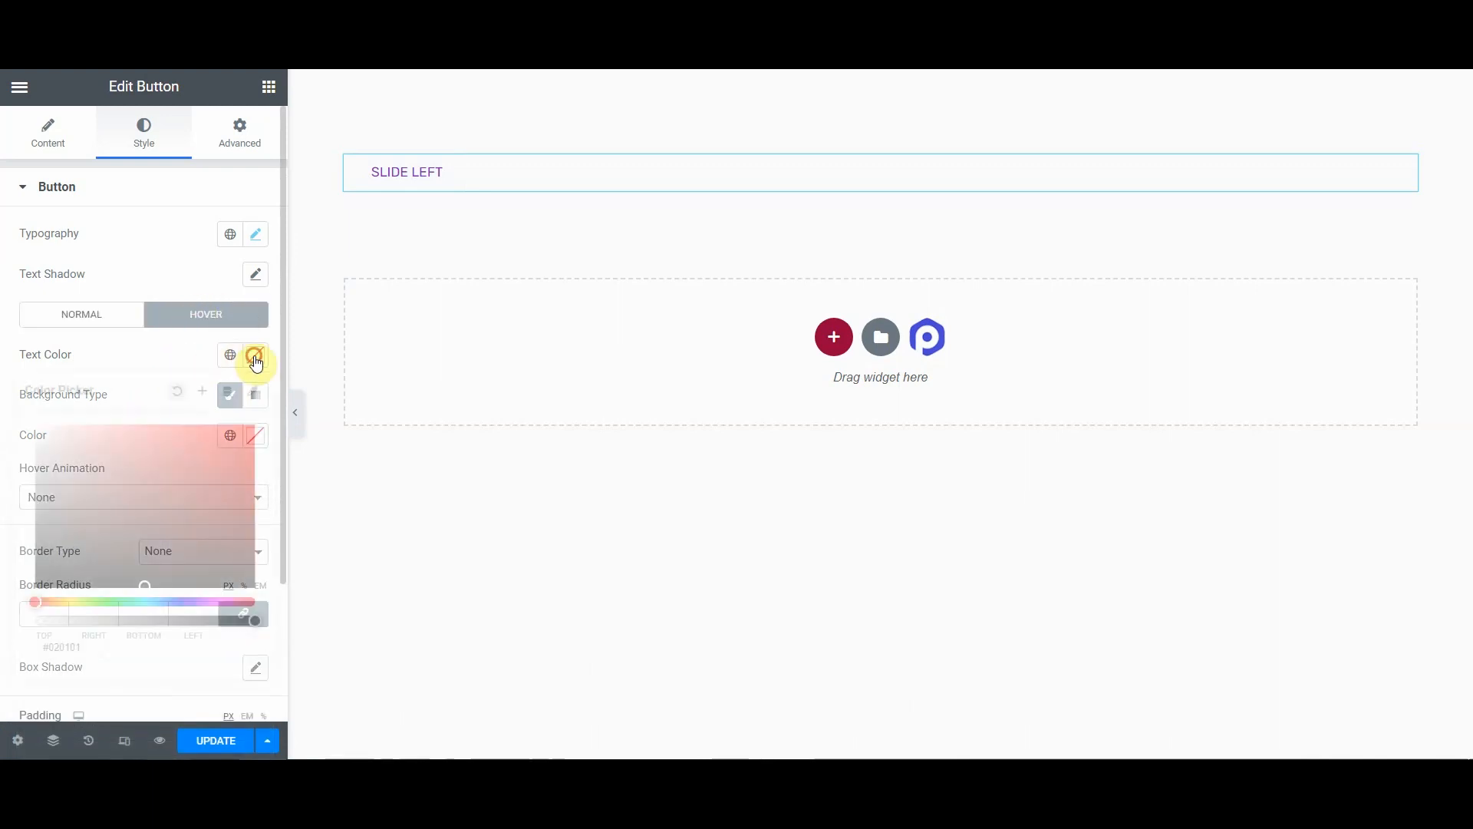
type("#FFFFFF")
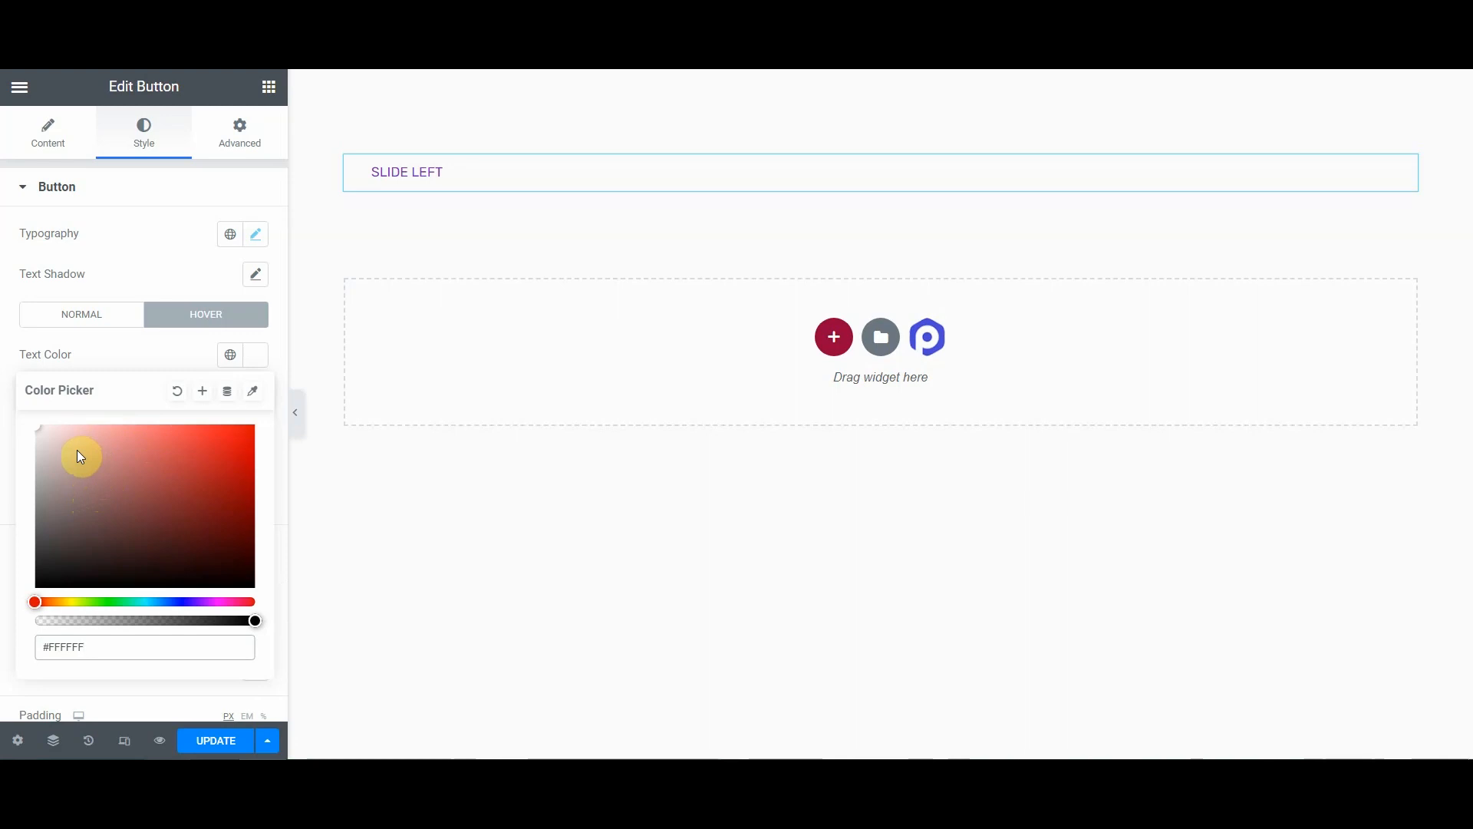
left_click(119, 359)
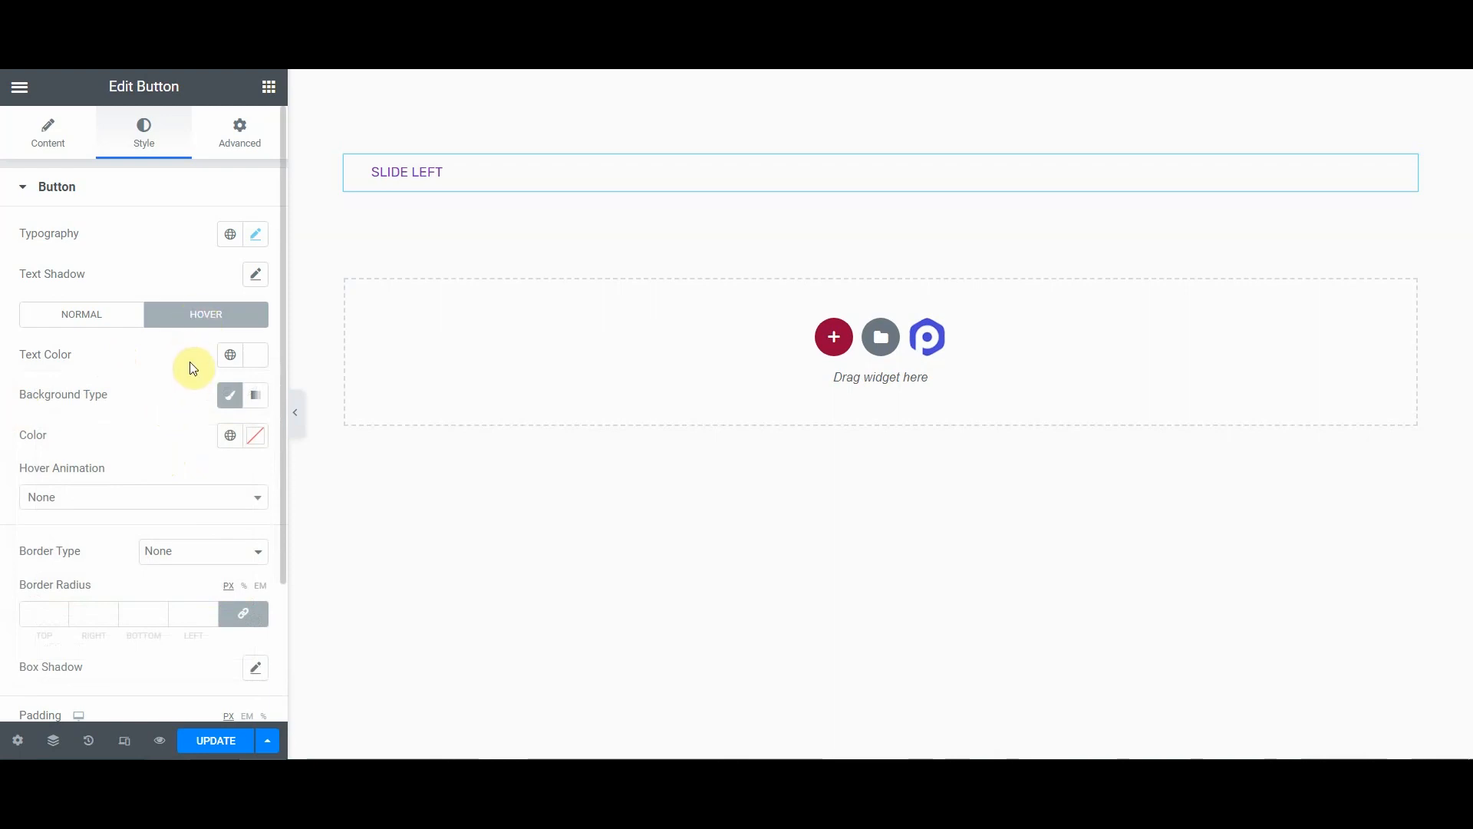
Step: Make the hover background color fully transparent
left_click(256, 436)
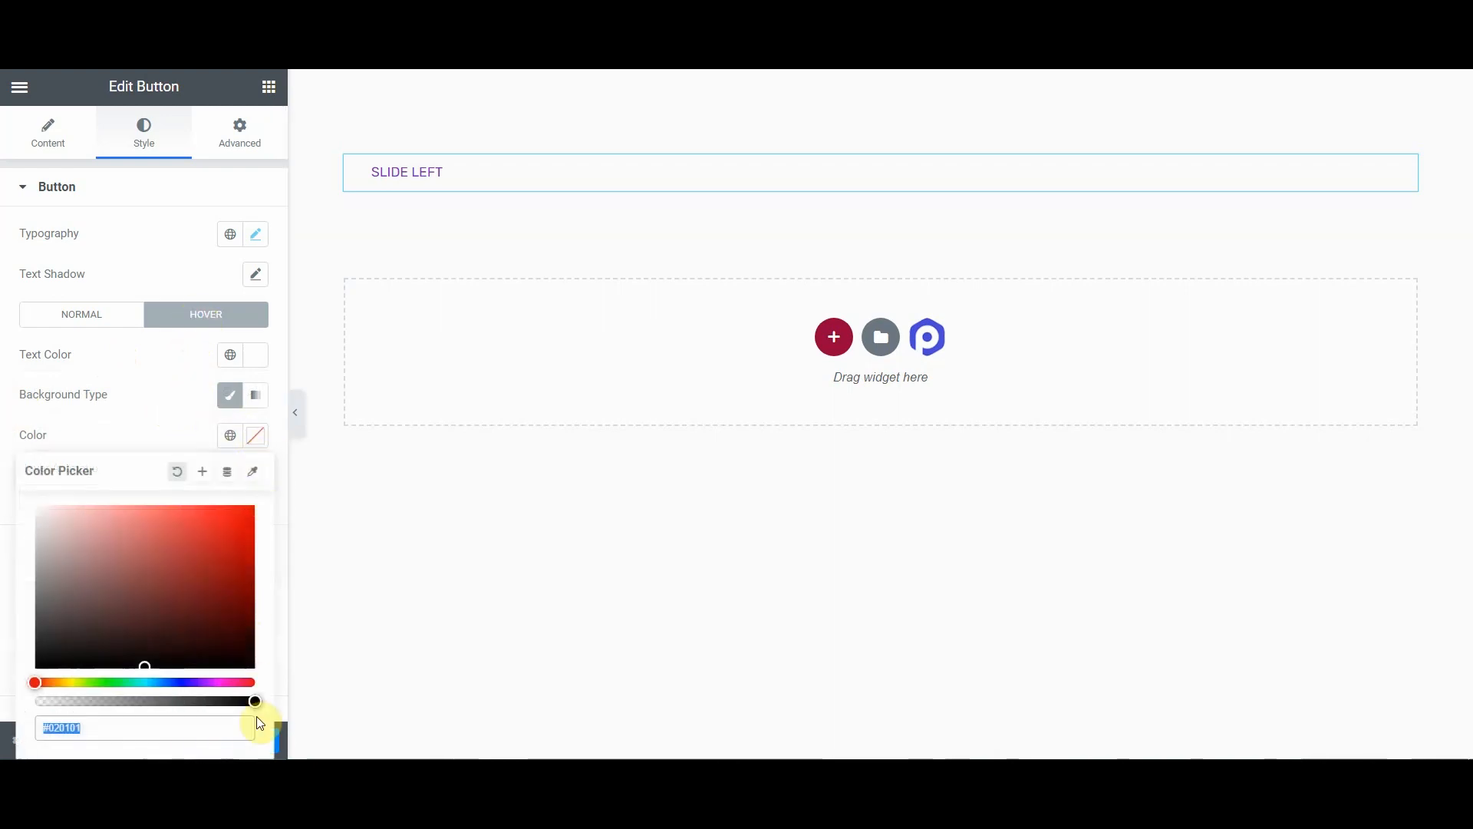
left_click_drag(253, 705, 54, 693)
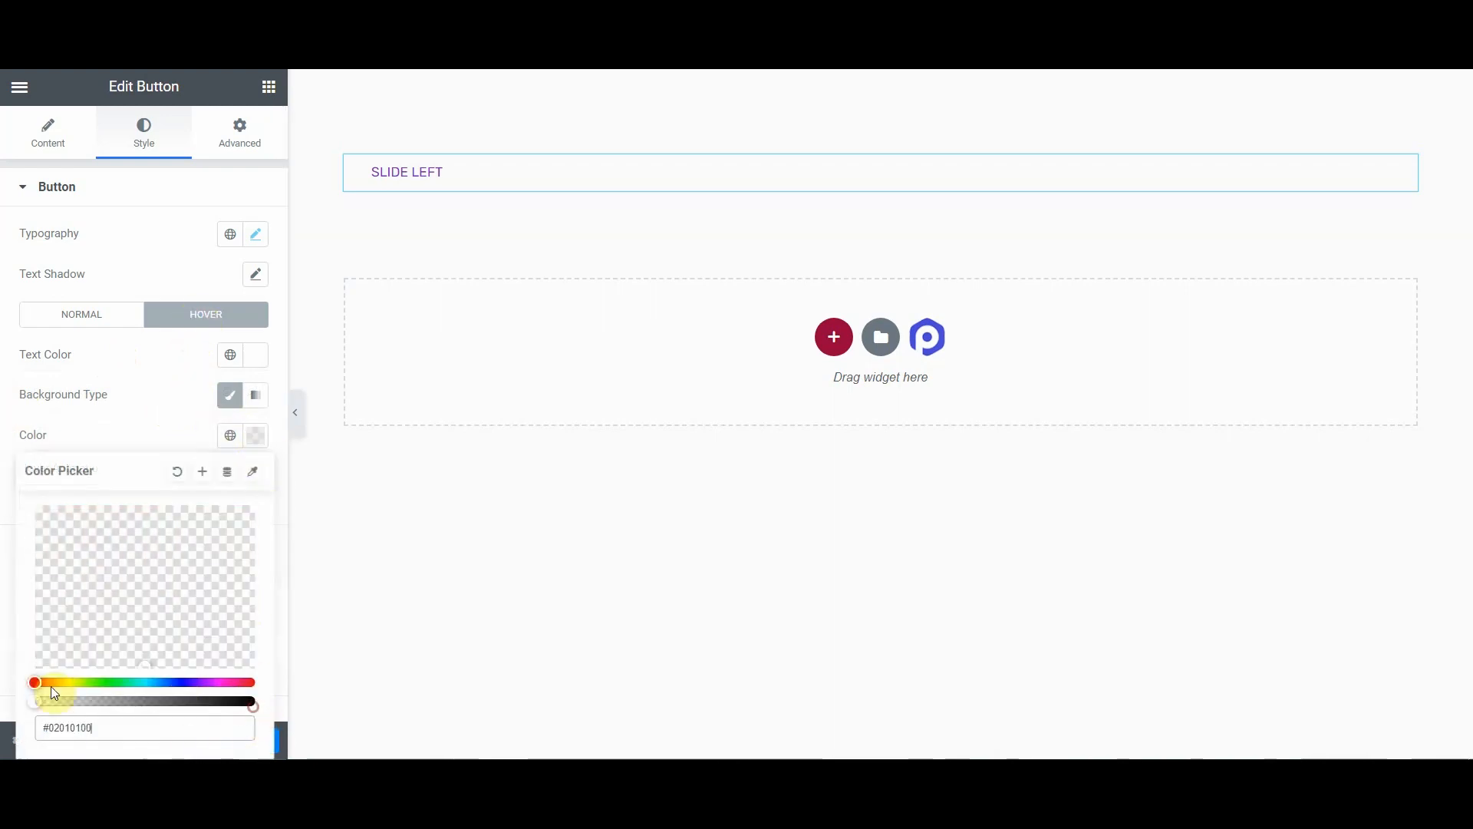
left_click(122, 419)
Step: Set the hover border radius to 0 on all corners
scroll(123, 422, "down", 2)
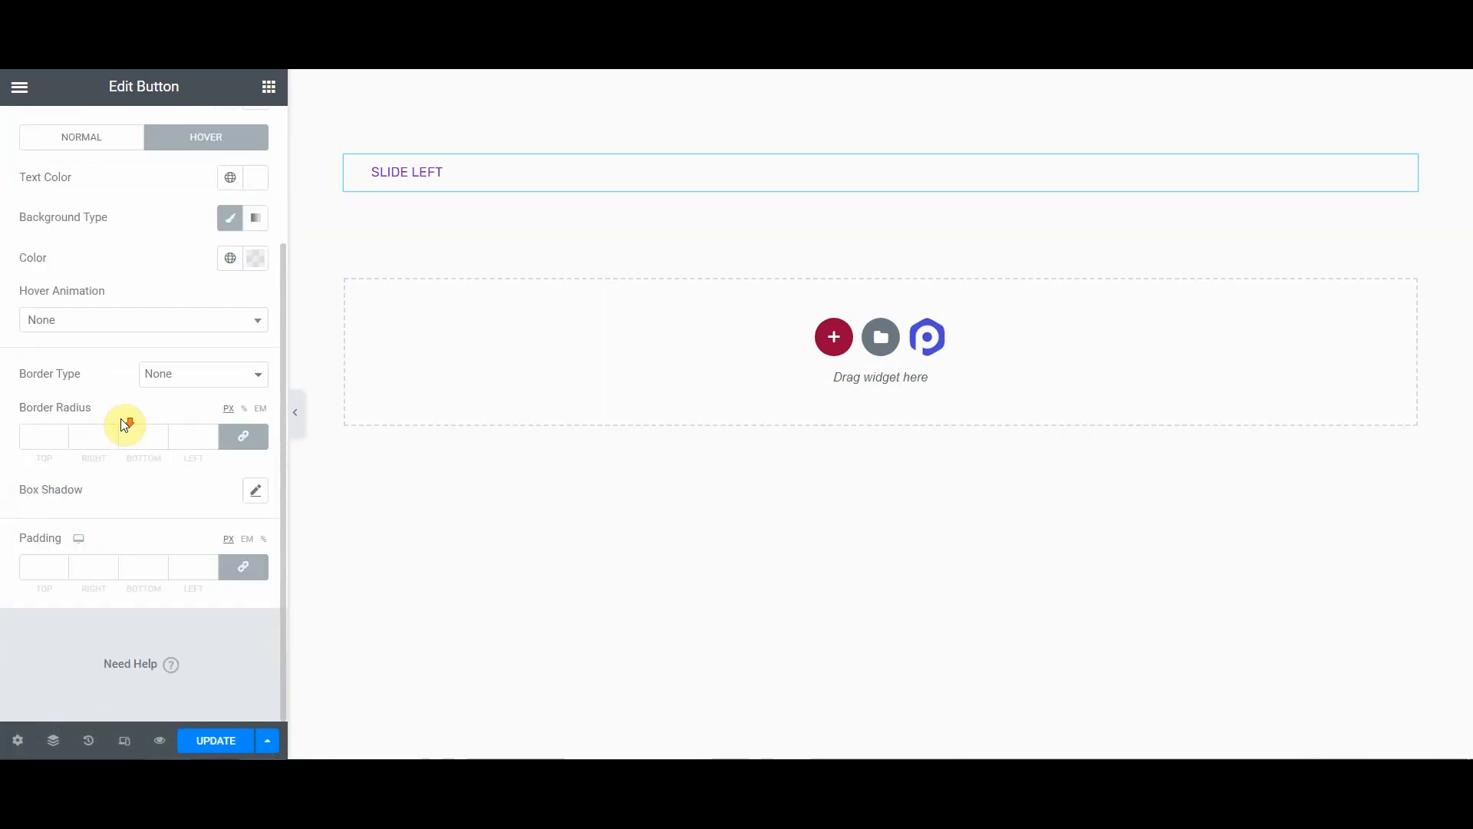
left_click(38, 439)
type("0")
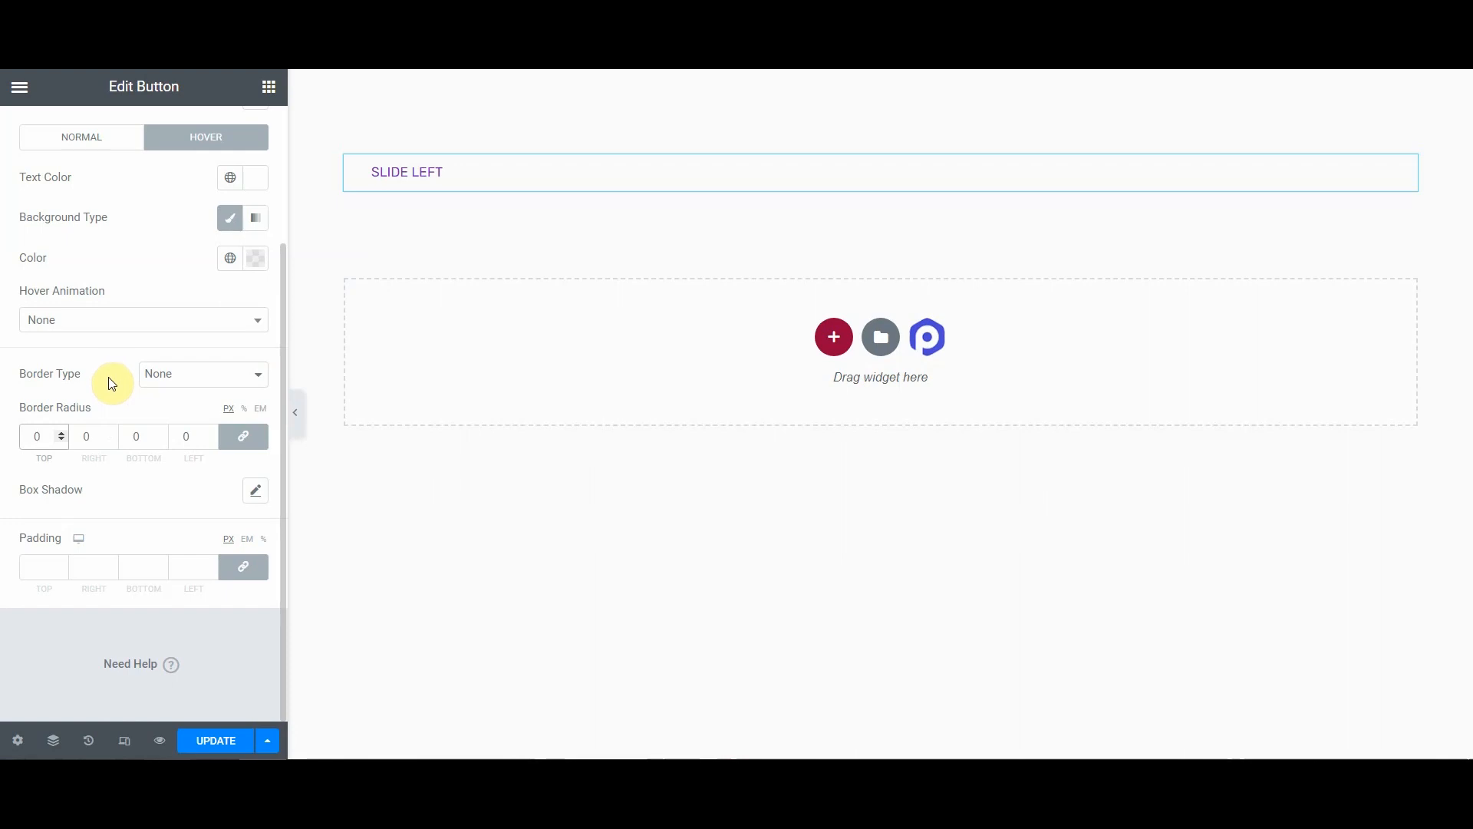
scroll(128, 546, "up", 1)
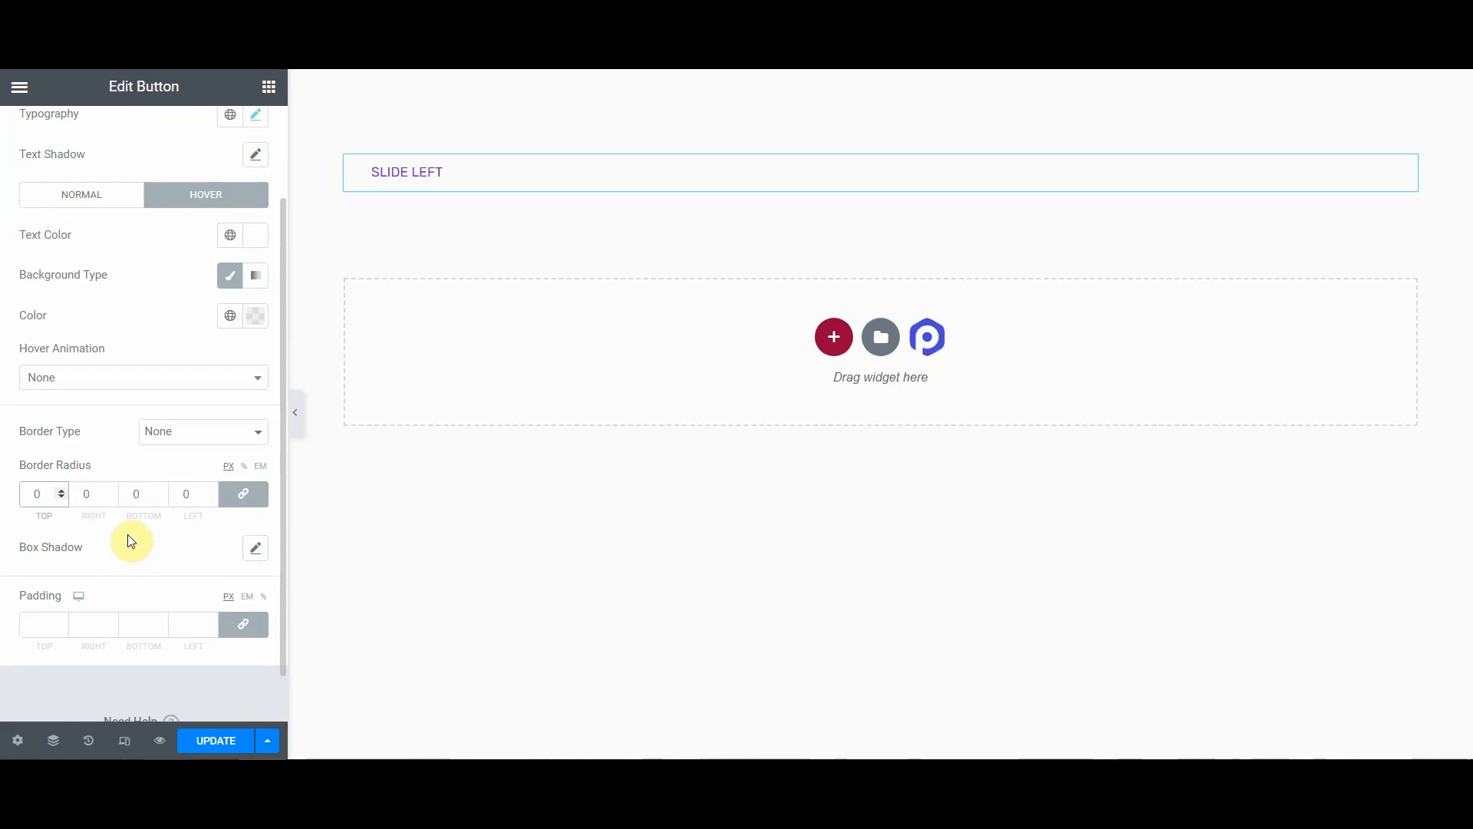
scroll(135, 535, "up", 2)
scroll(132, 527, "down", 2)
scroll(148, 352, "up", 2)
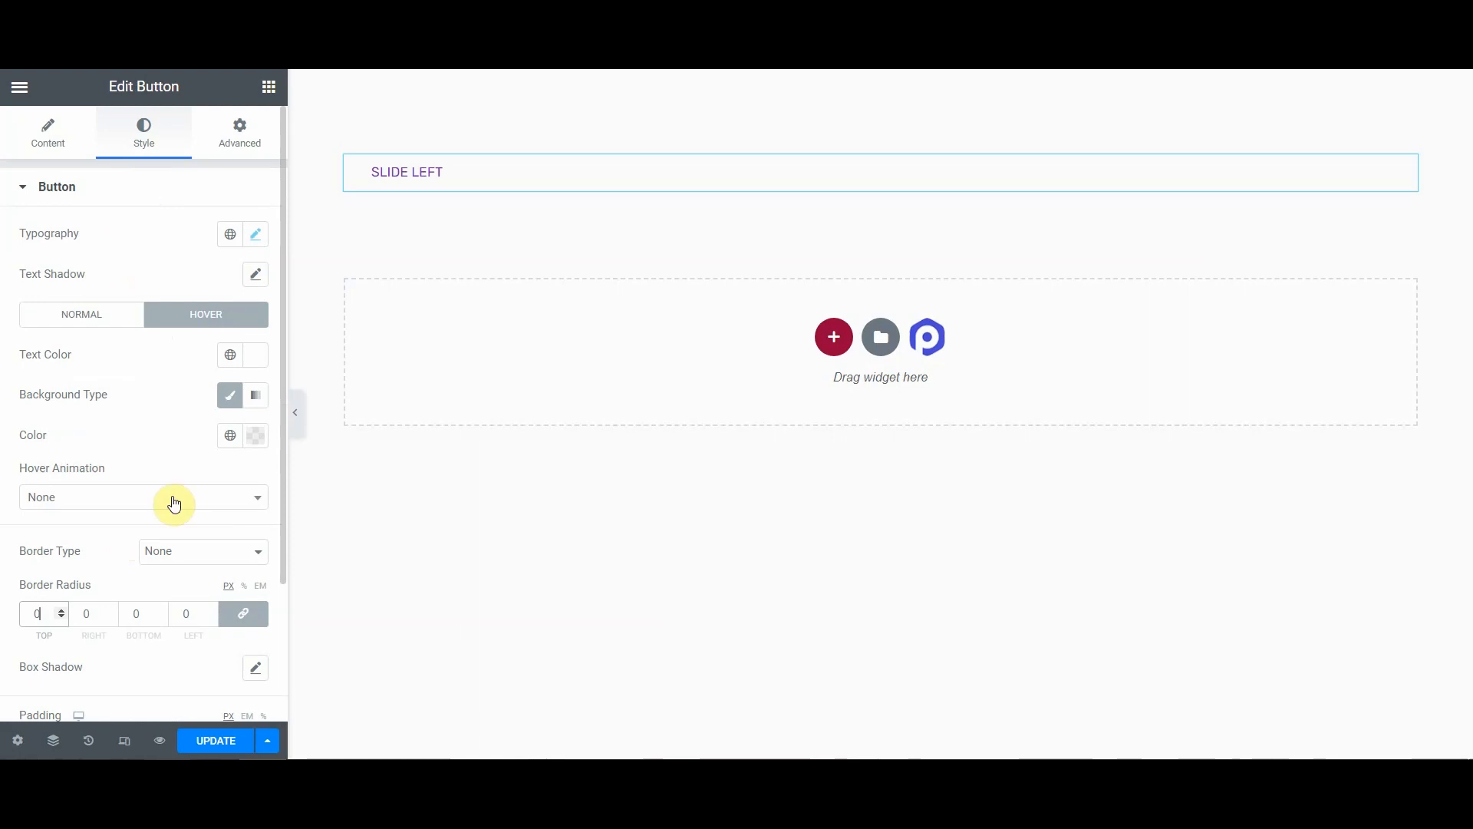
scroll(168, 495, "down", 3)
scroll(168, 495, "up", 3)
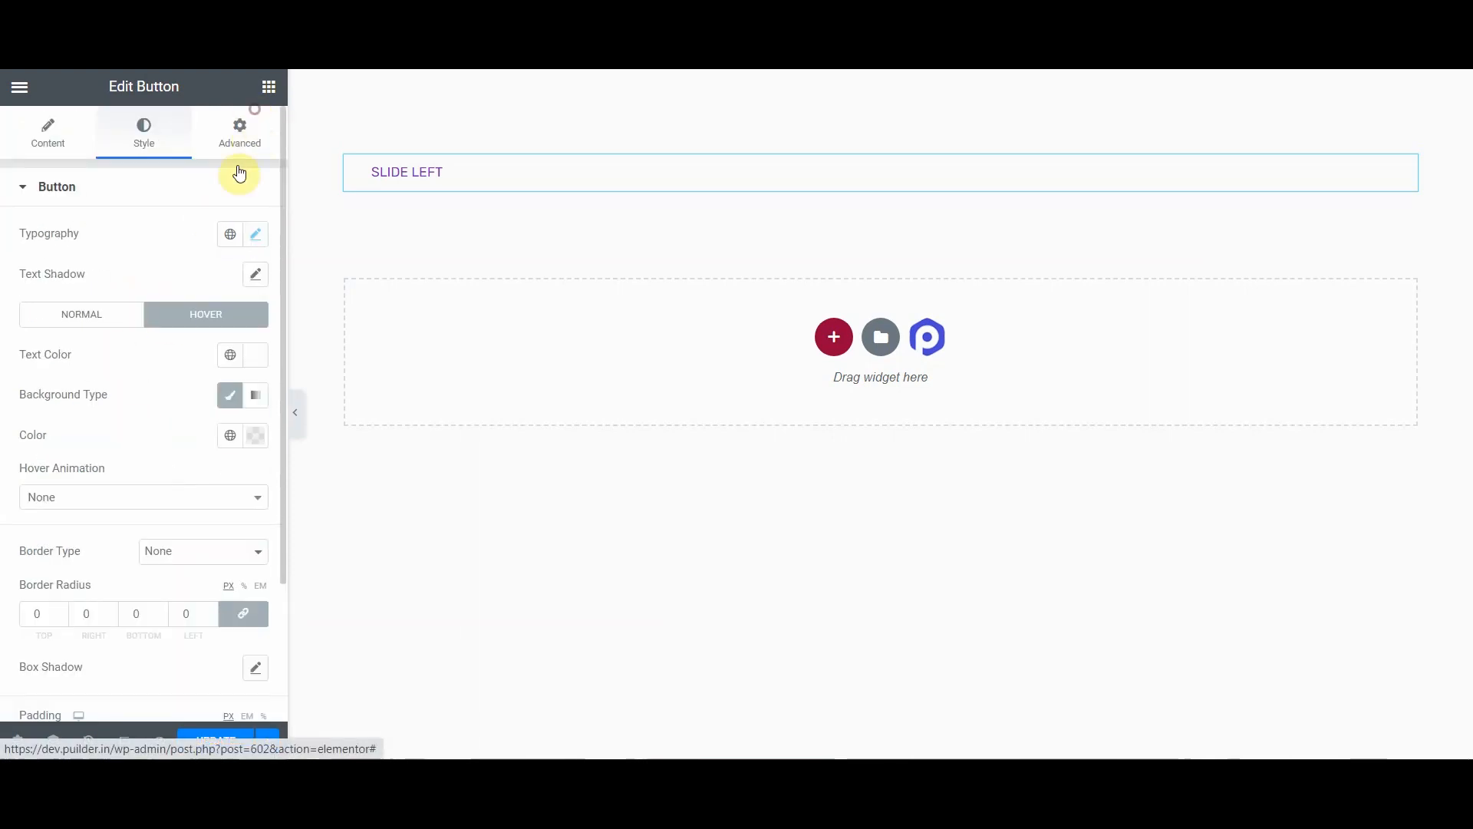
Step: In Advanced settings, set the button's positioning width to Inline (auto)
left_click(239, 139)
scroll(72, 384, "down", 3)
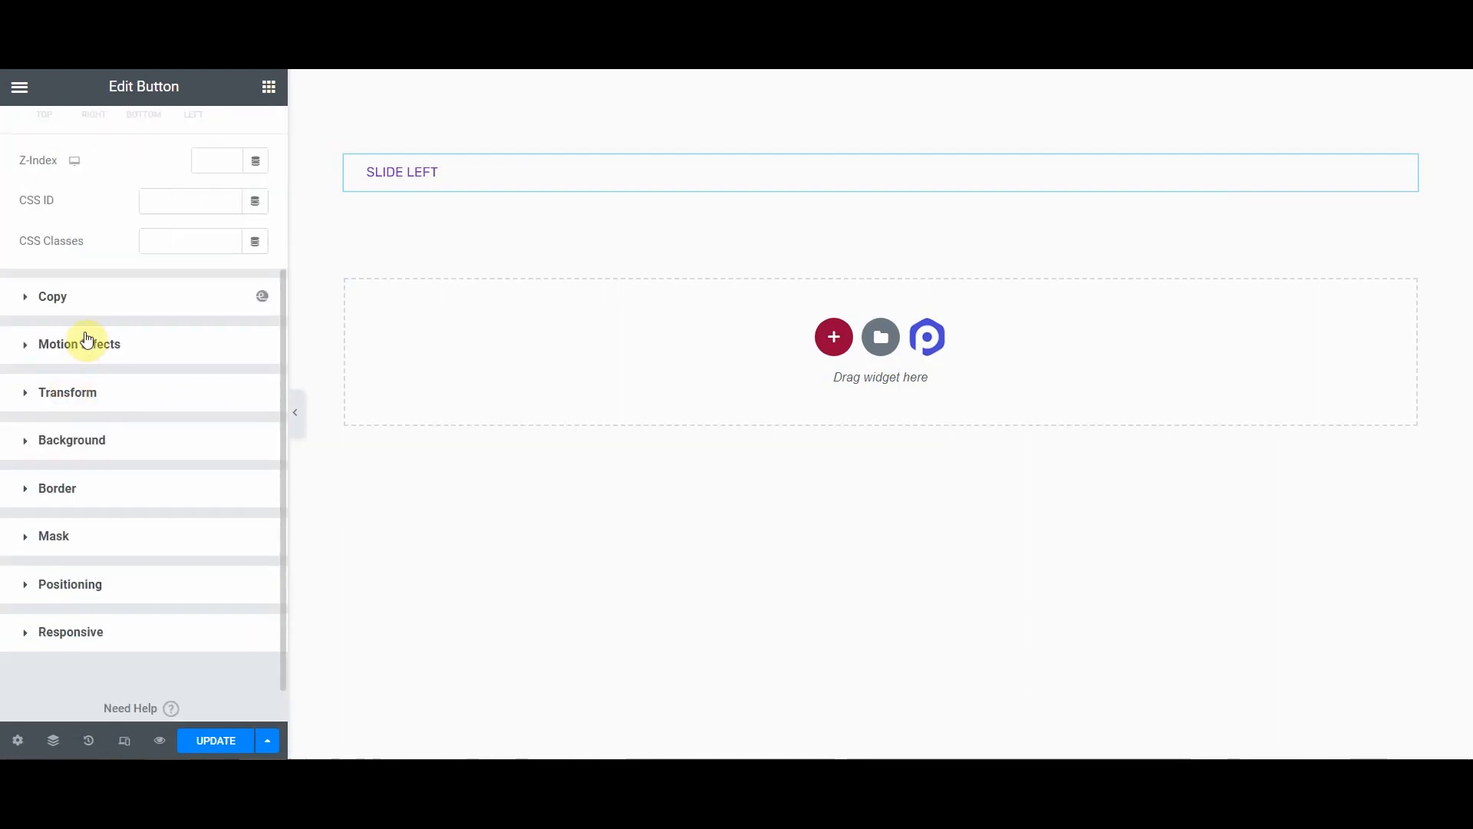
left_click(71, 587)
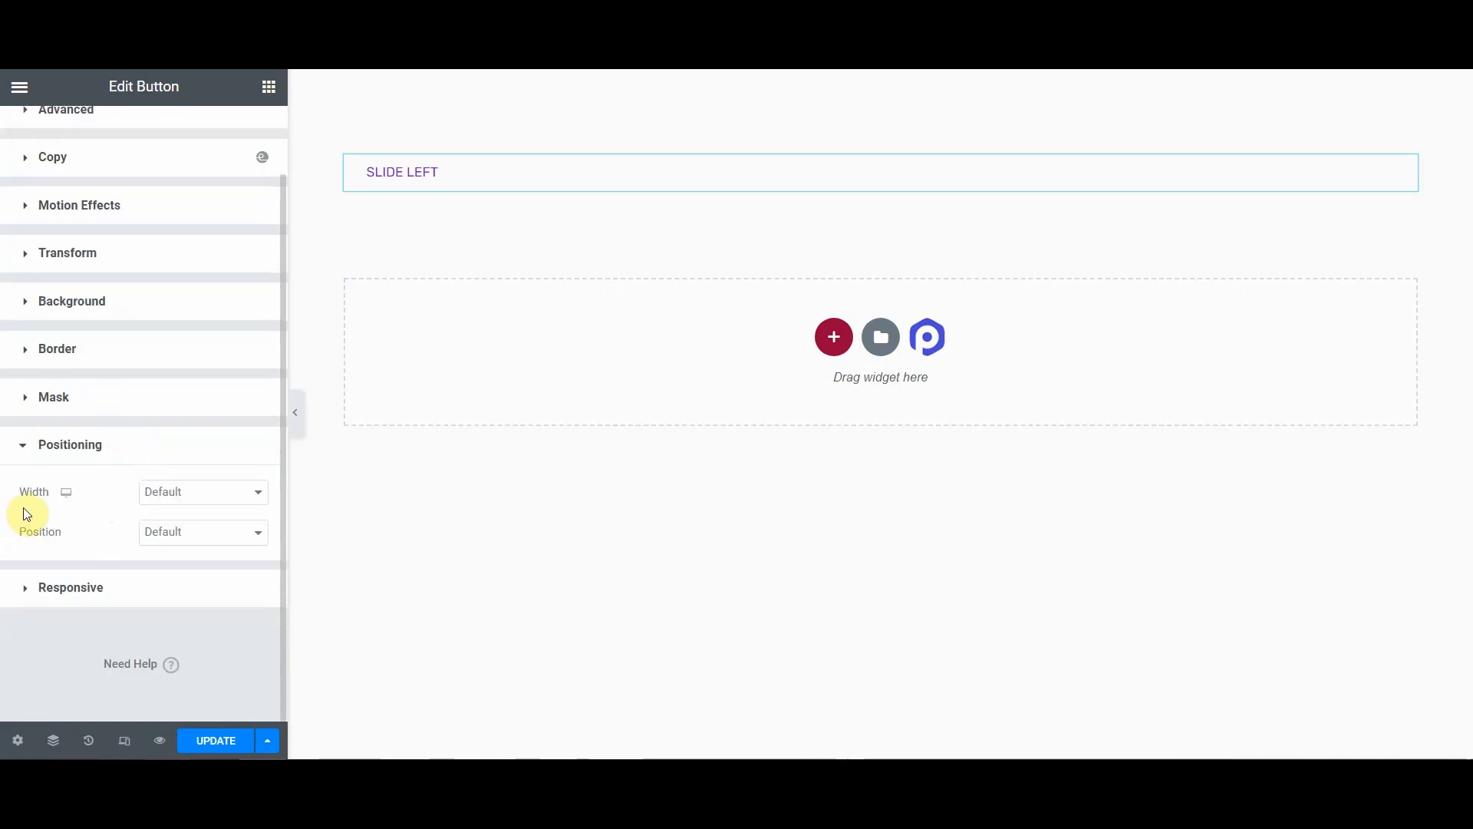
left_click(190, 495)
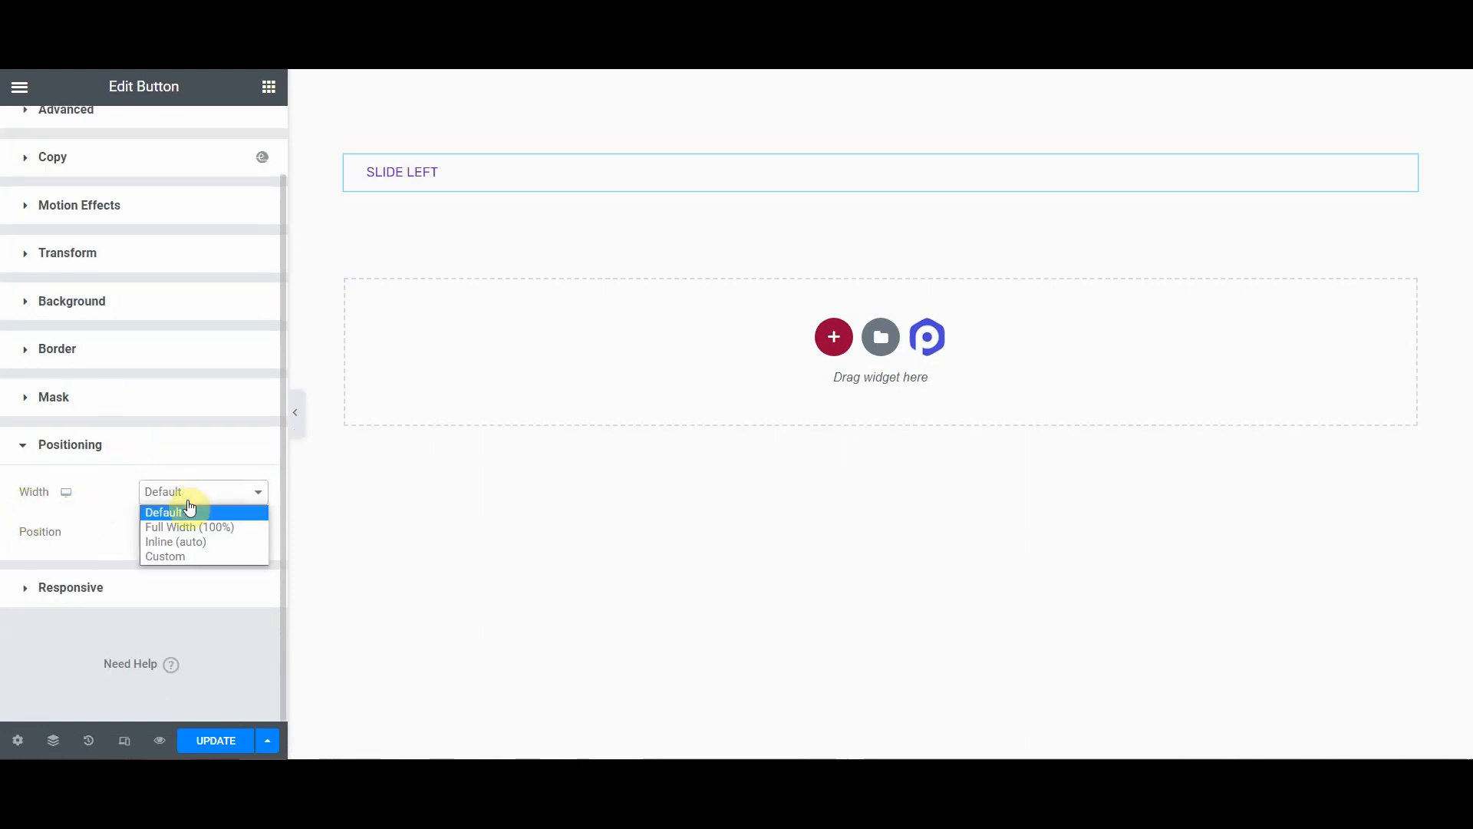
left_click(184, 543)
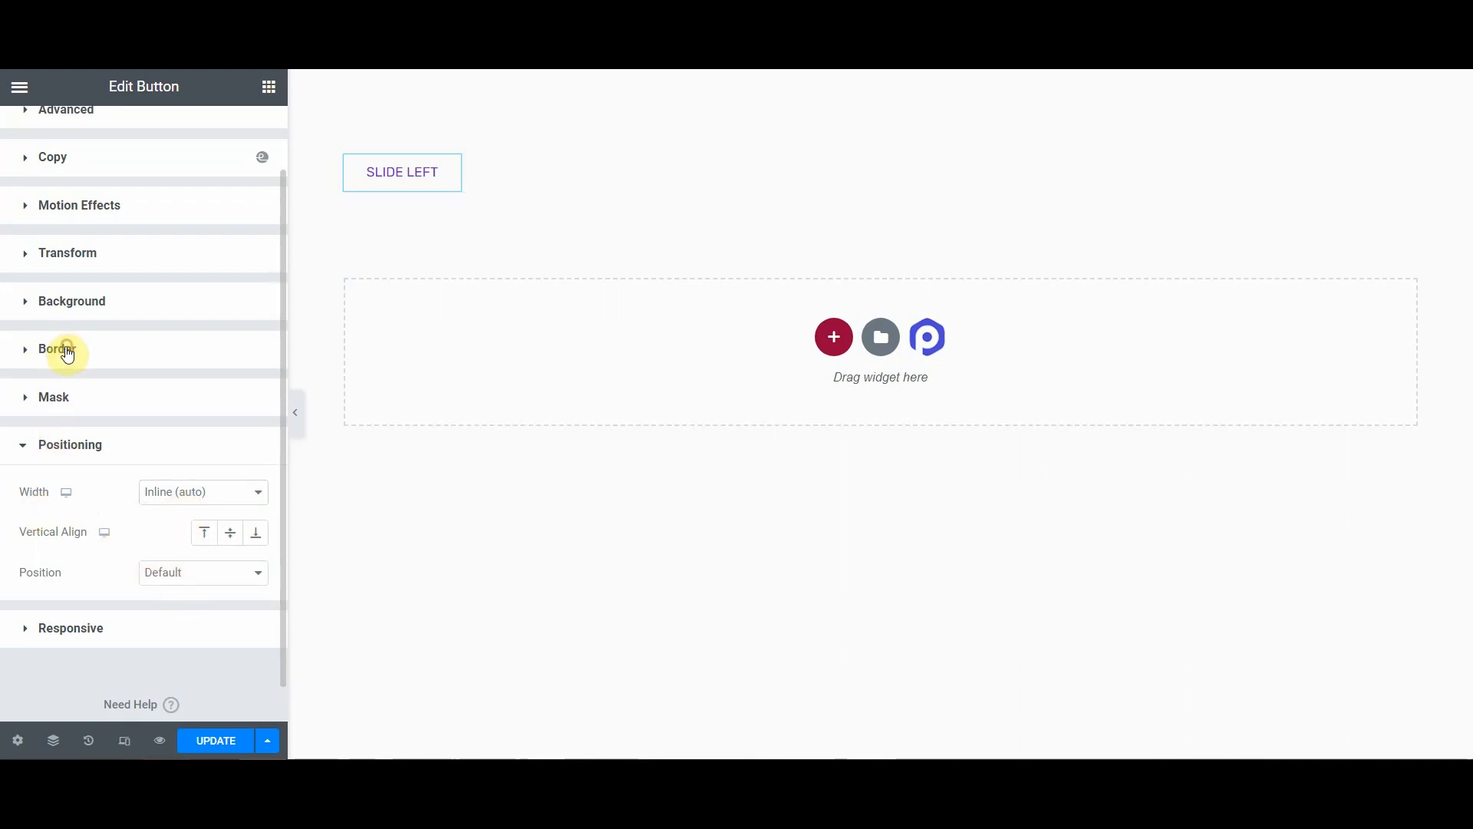
Step: Expand the Advanced border settings and set the normal border type to Solid
left_click(62, 350)
scroll(92, 414, "down", 1)
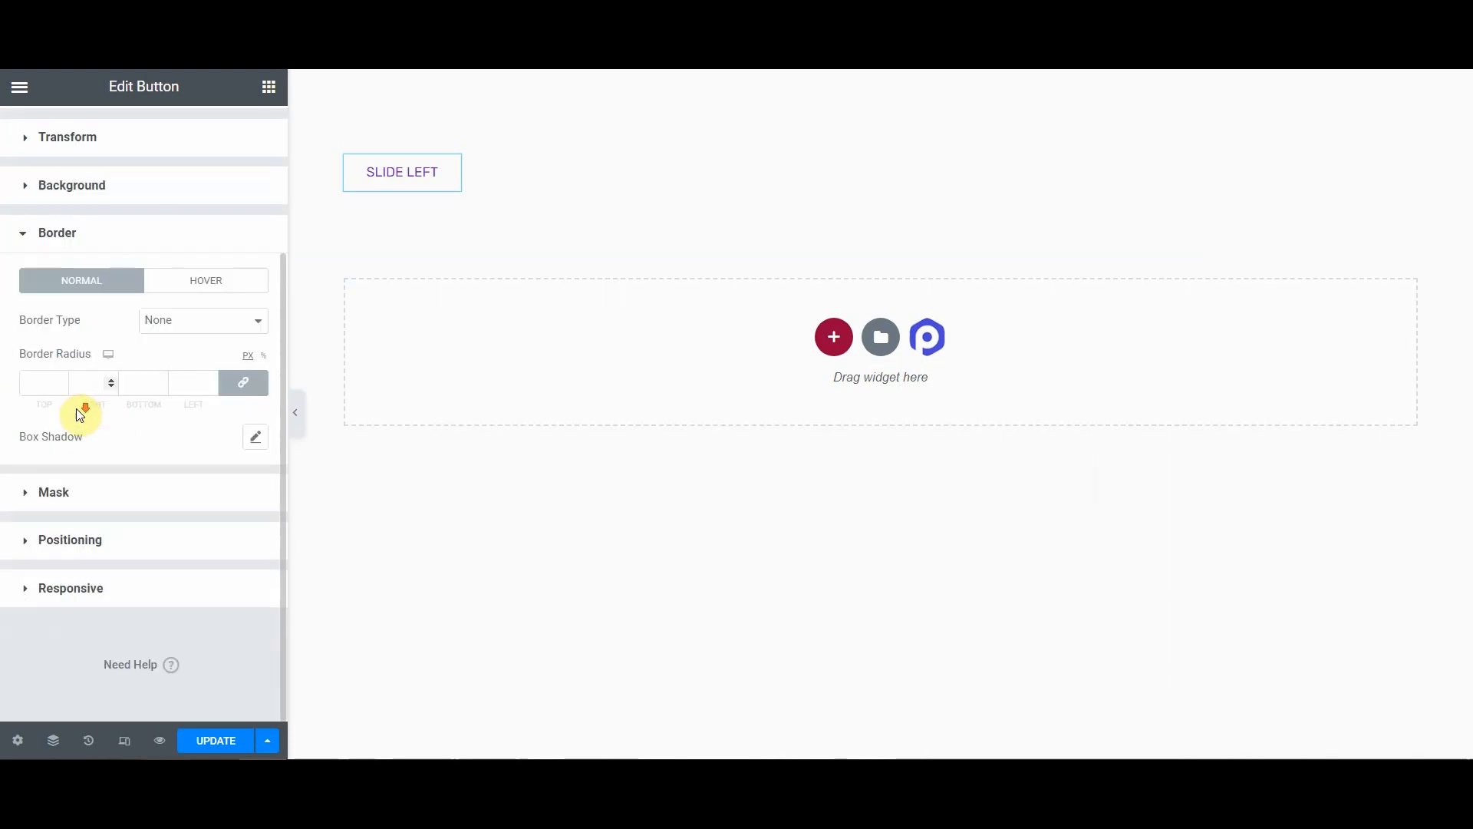
left_click(196, 320)
left_click(185, 354)
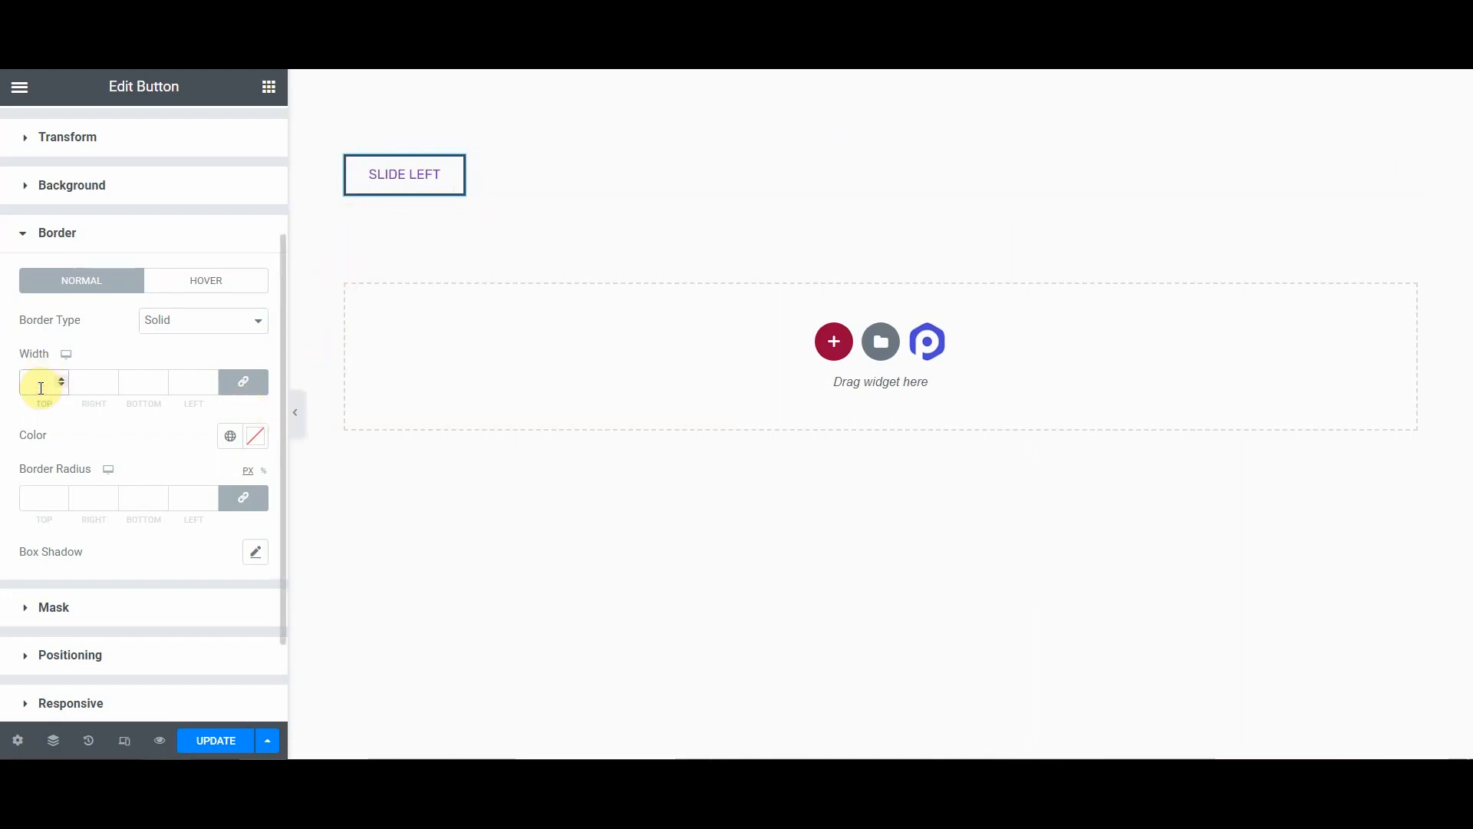
Step: Unlink the border width values and set only the left border width to 4
left_click(253, 382)
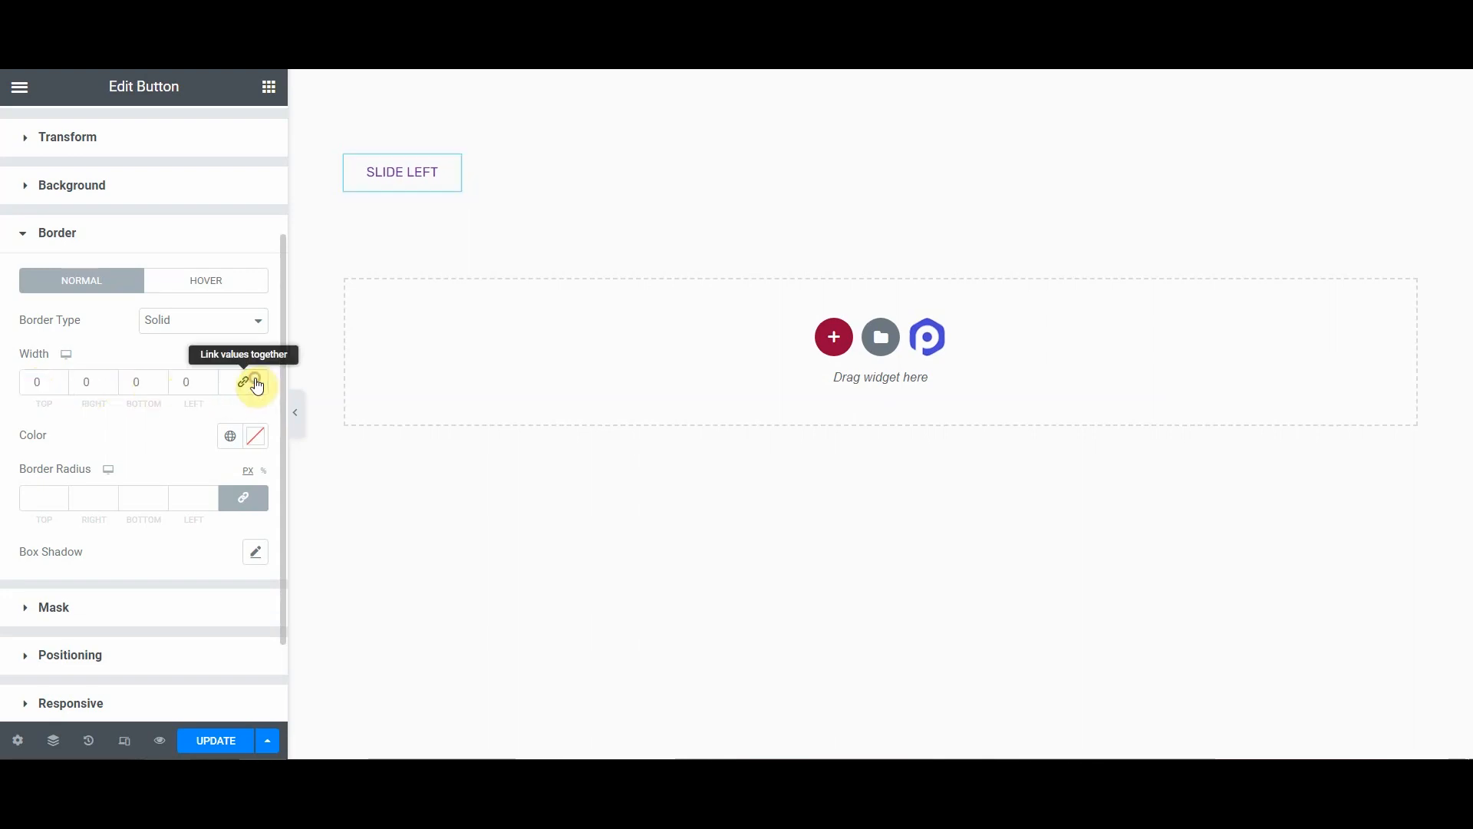
left_click(195, 378)
type("4")
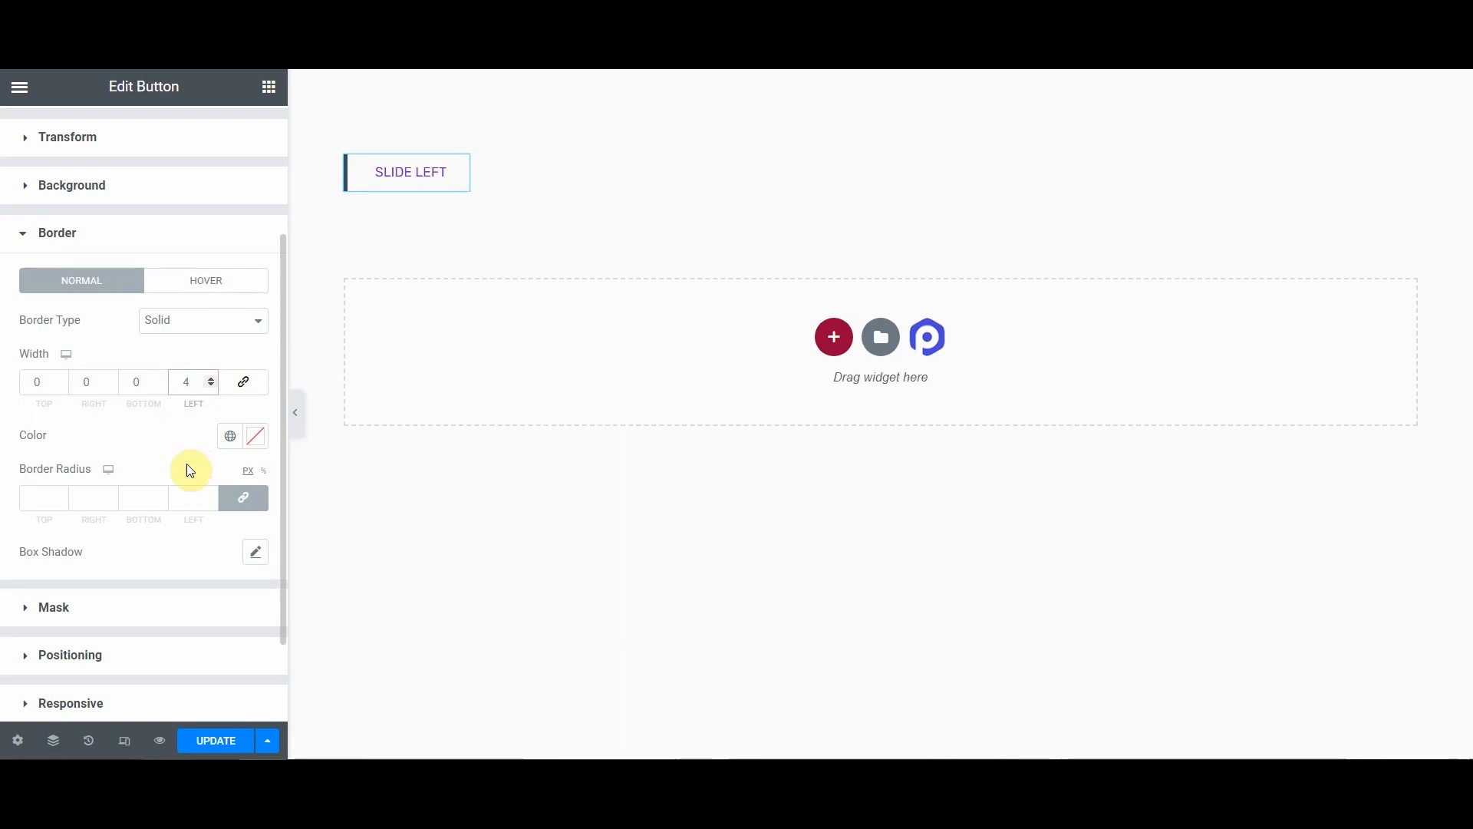
Step: Set the normal border color to #7b2cbf
left_click(247, 438)
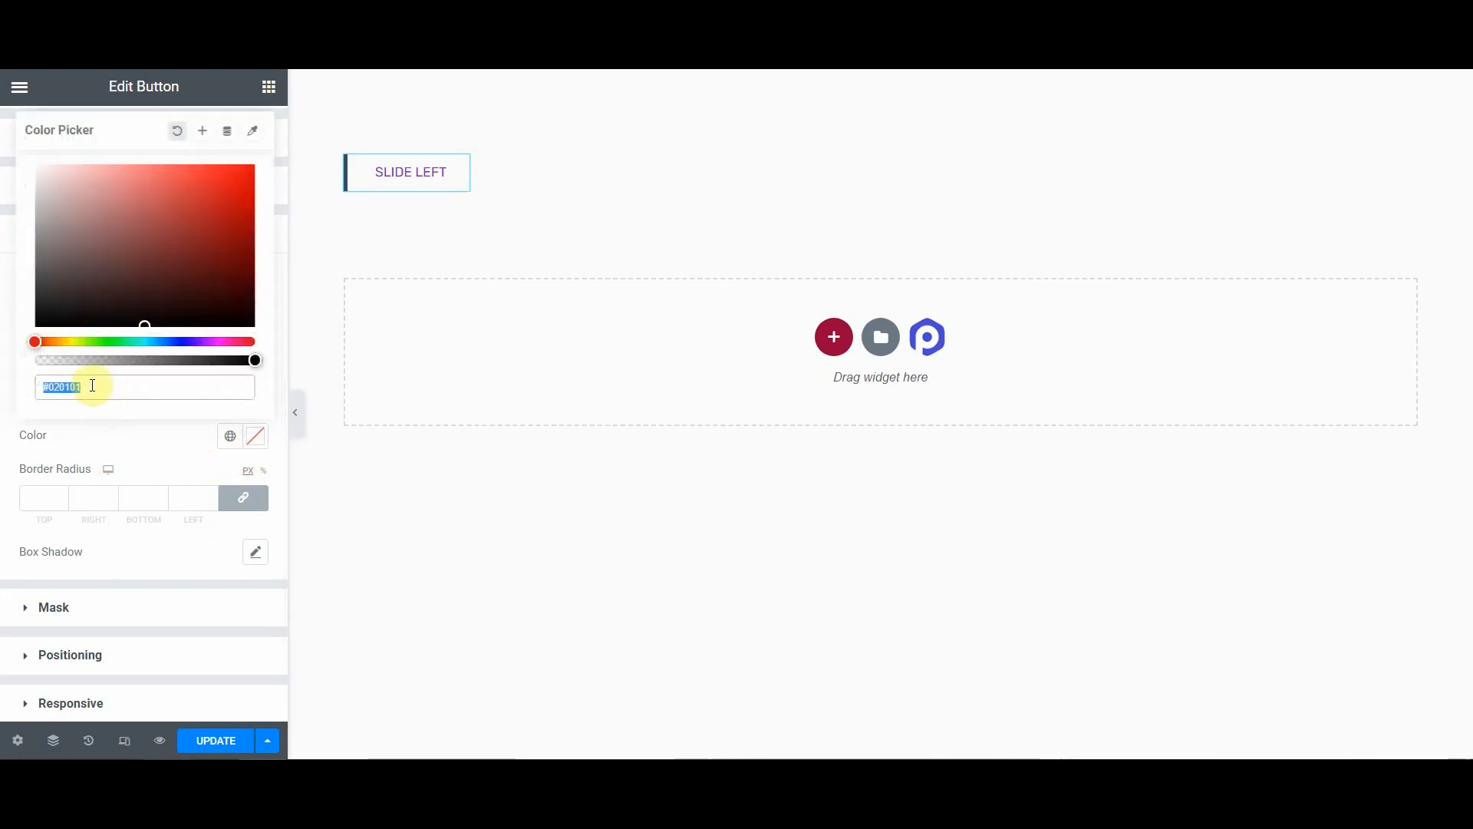
type("7b2cbf")
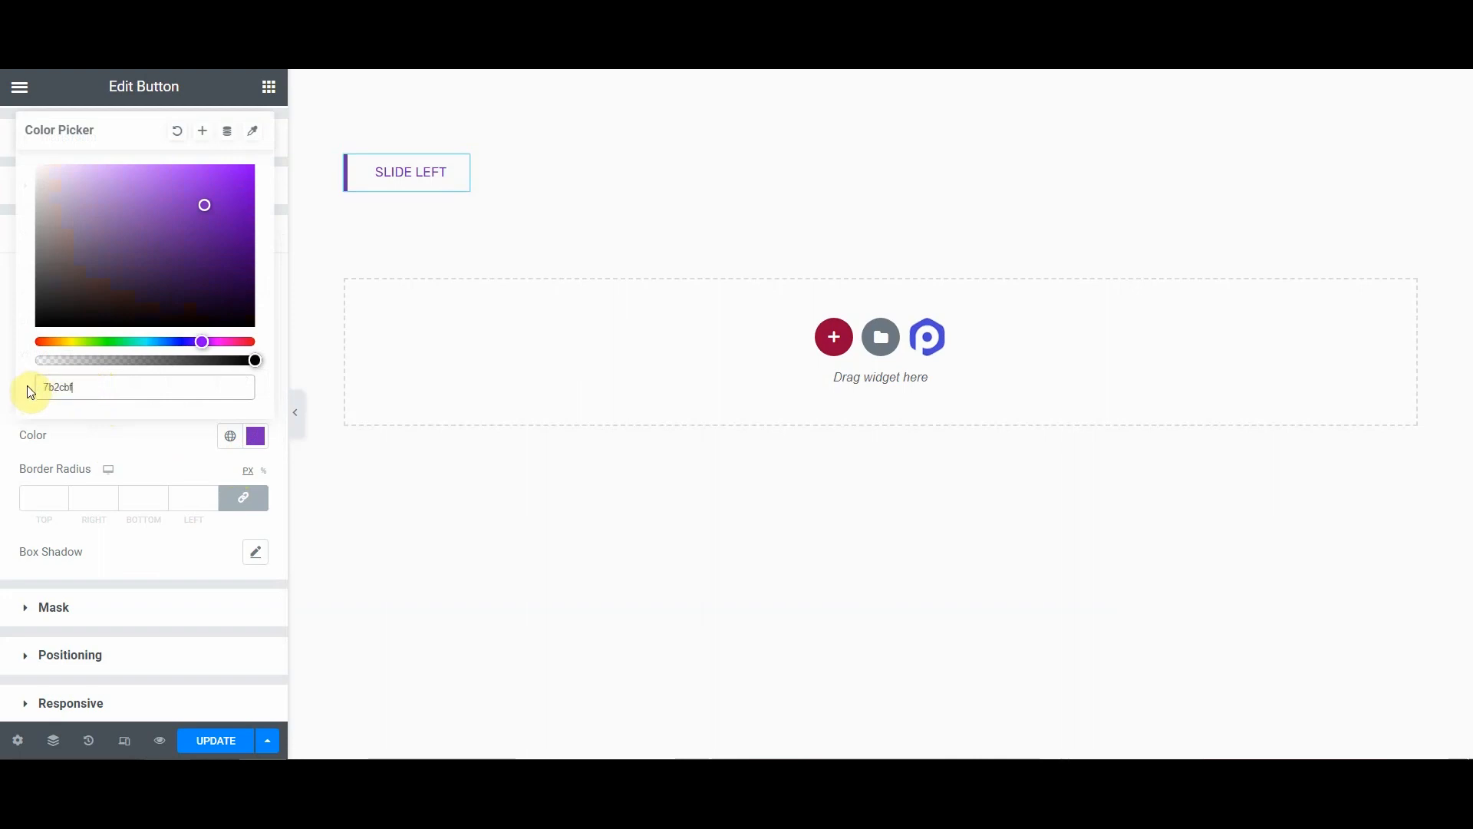
left_click(160, 423)
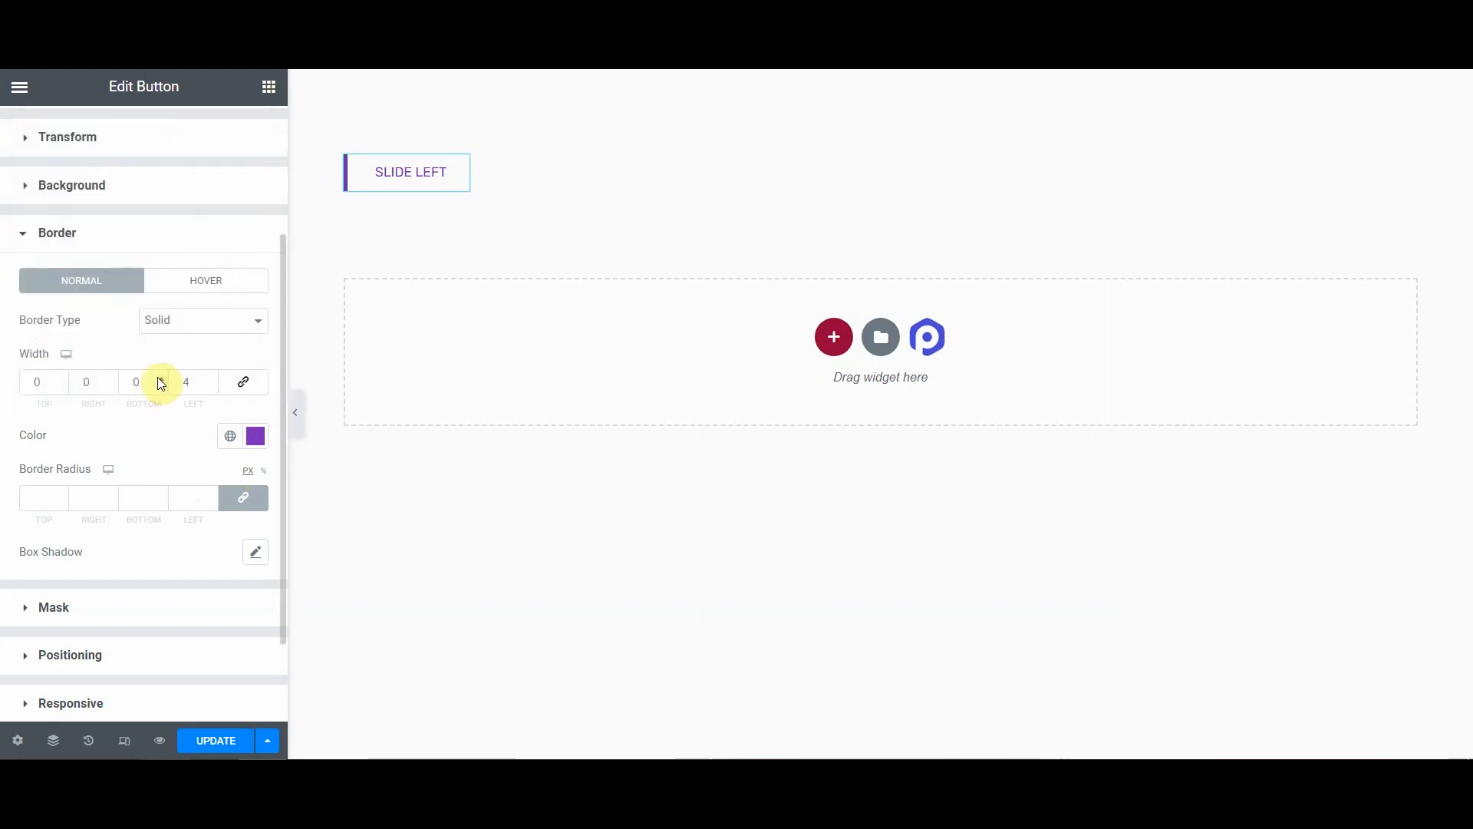
Step: In the hover border state, set the border type to Solid, unlink the widths, and set only the left width to 4
left_click(214, 282)
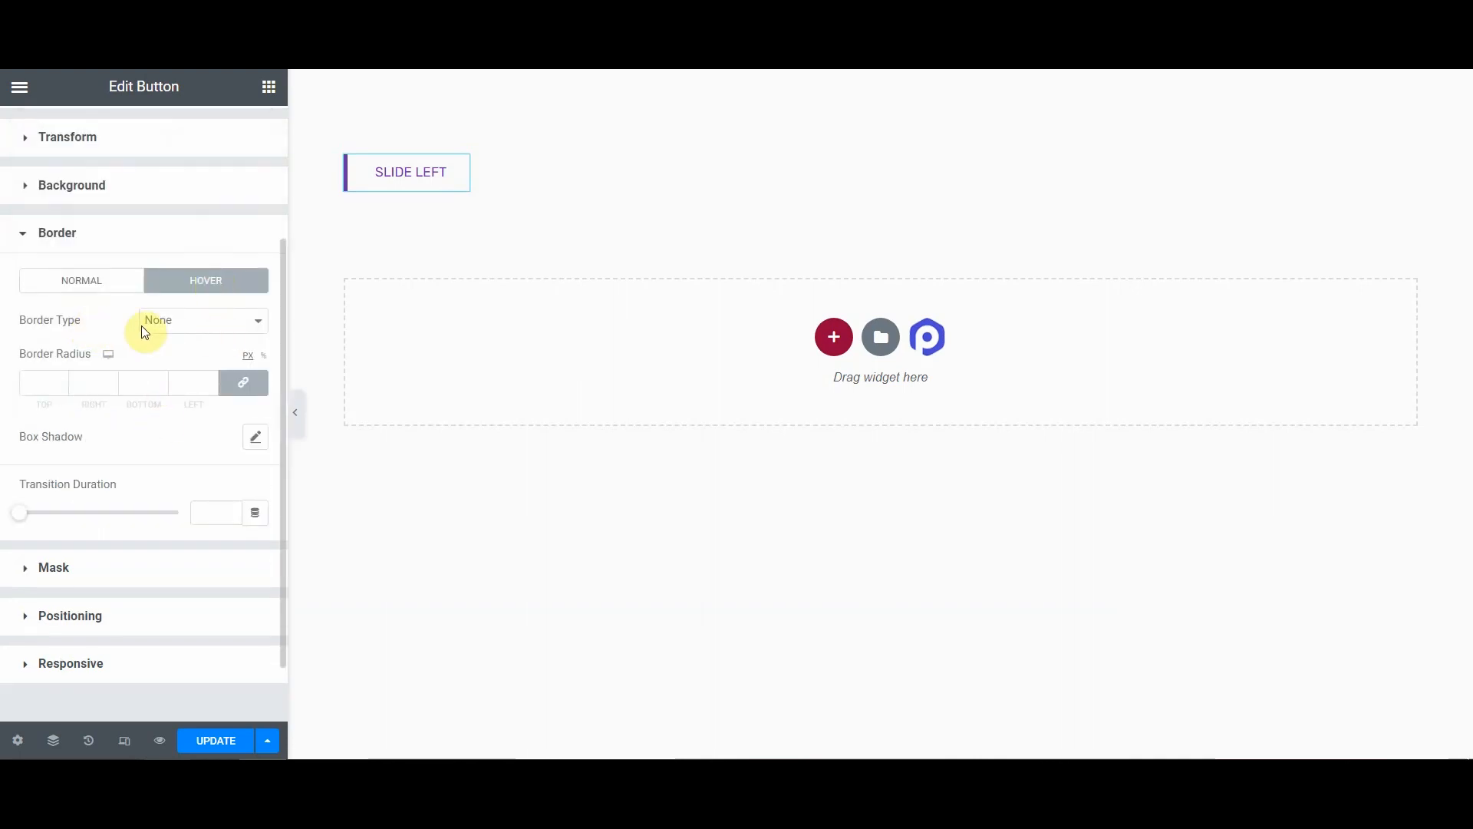
left_click(182, 322)
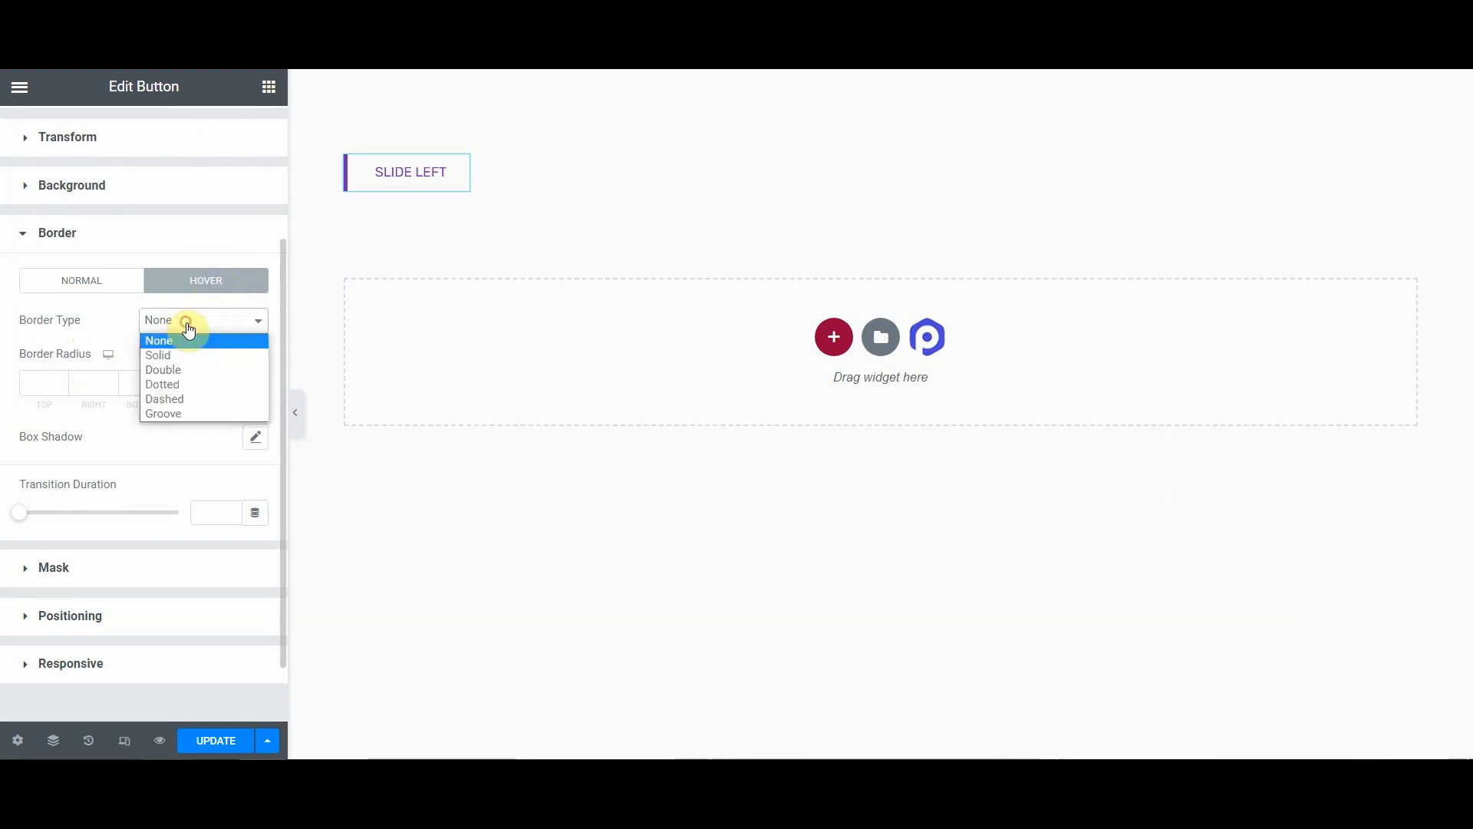
left_click(158, 353)
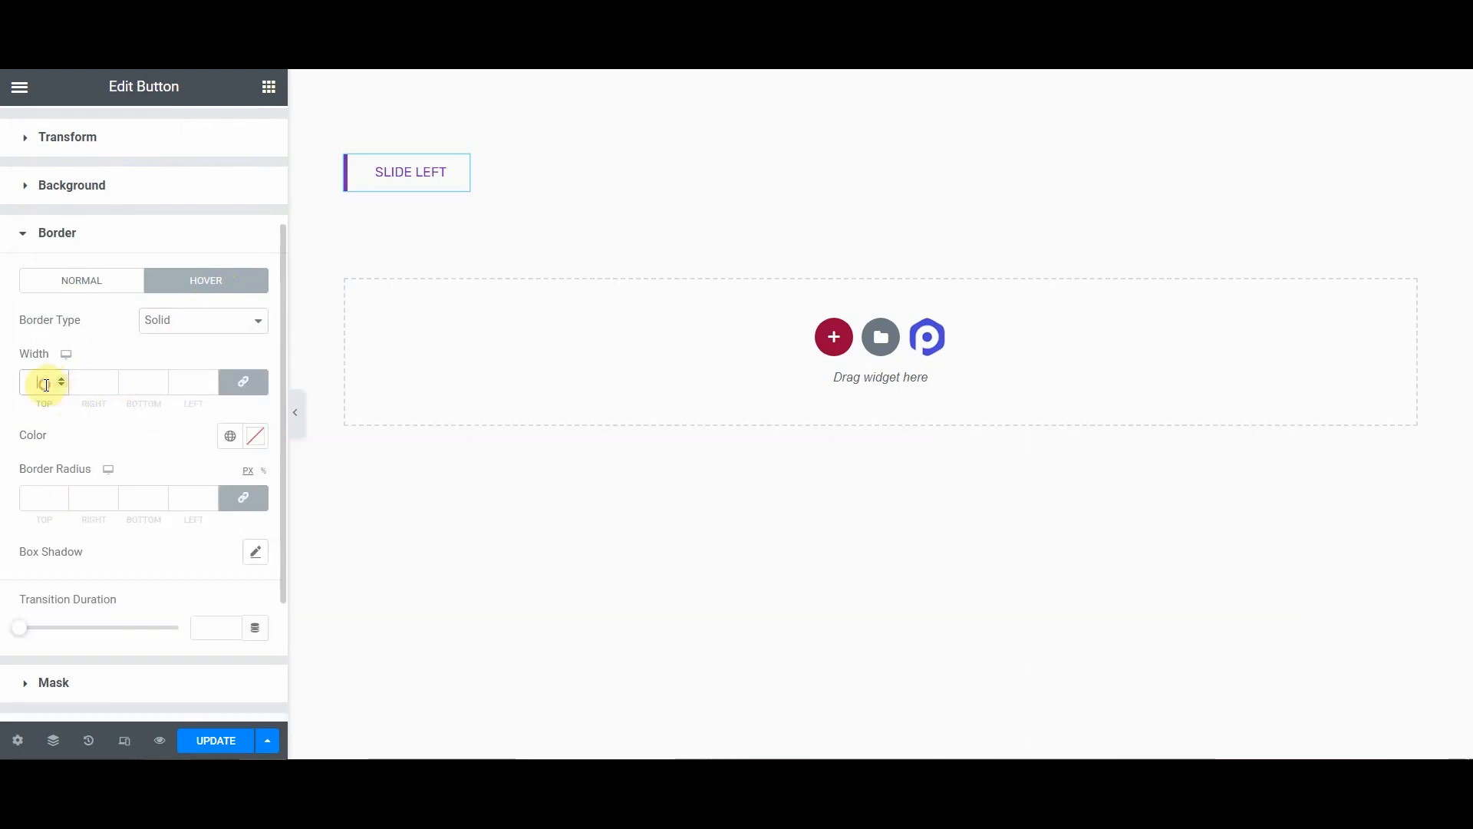
type("0")
left_click(250, 382)
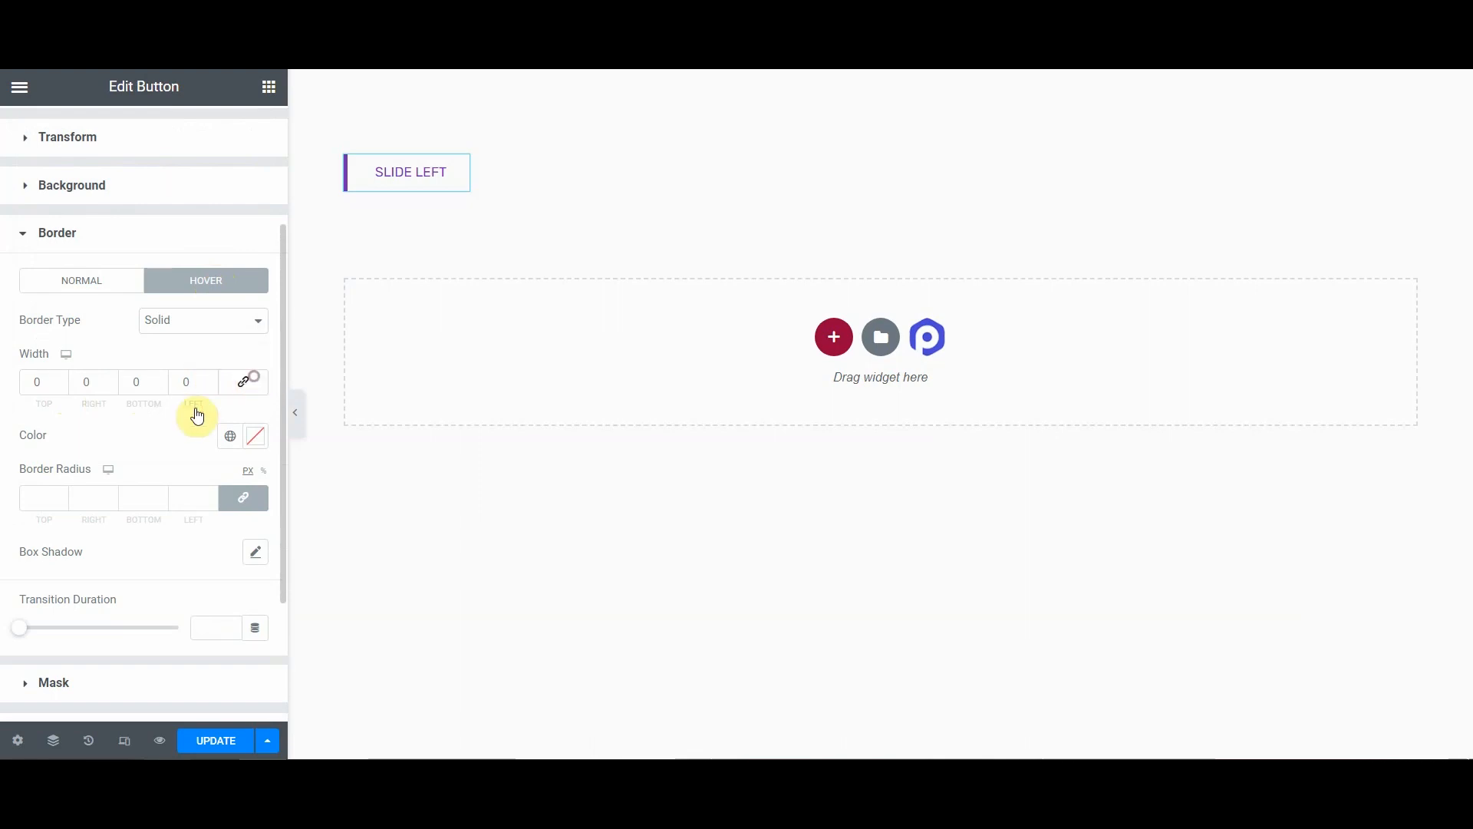
left_click(188, 379)
type("4")
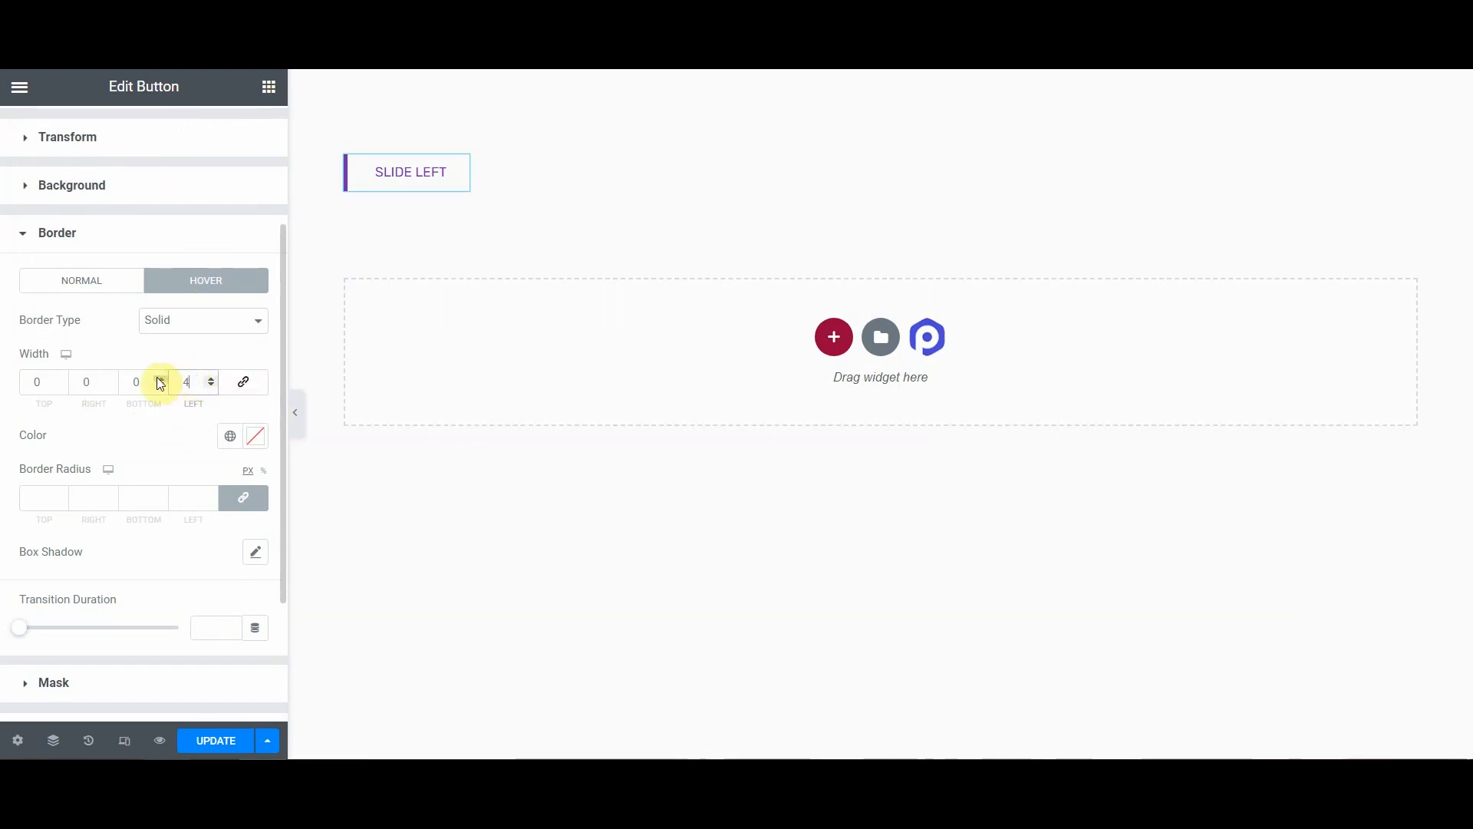
Step: Set the hover border color to #7b2cbf
left_click(92, 288)
left_click(186, 278)
left_click_drag(184, 381, 170, 382)
left_click(256, 438)
double_click(67, 388)
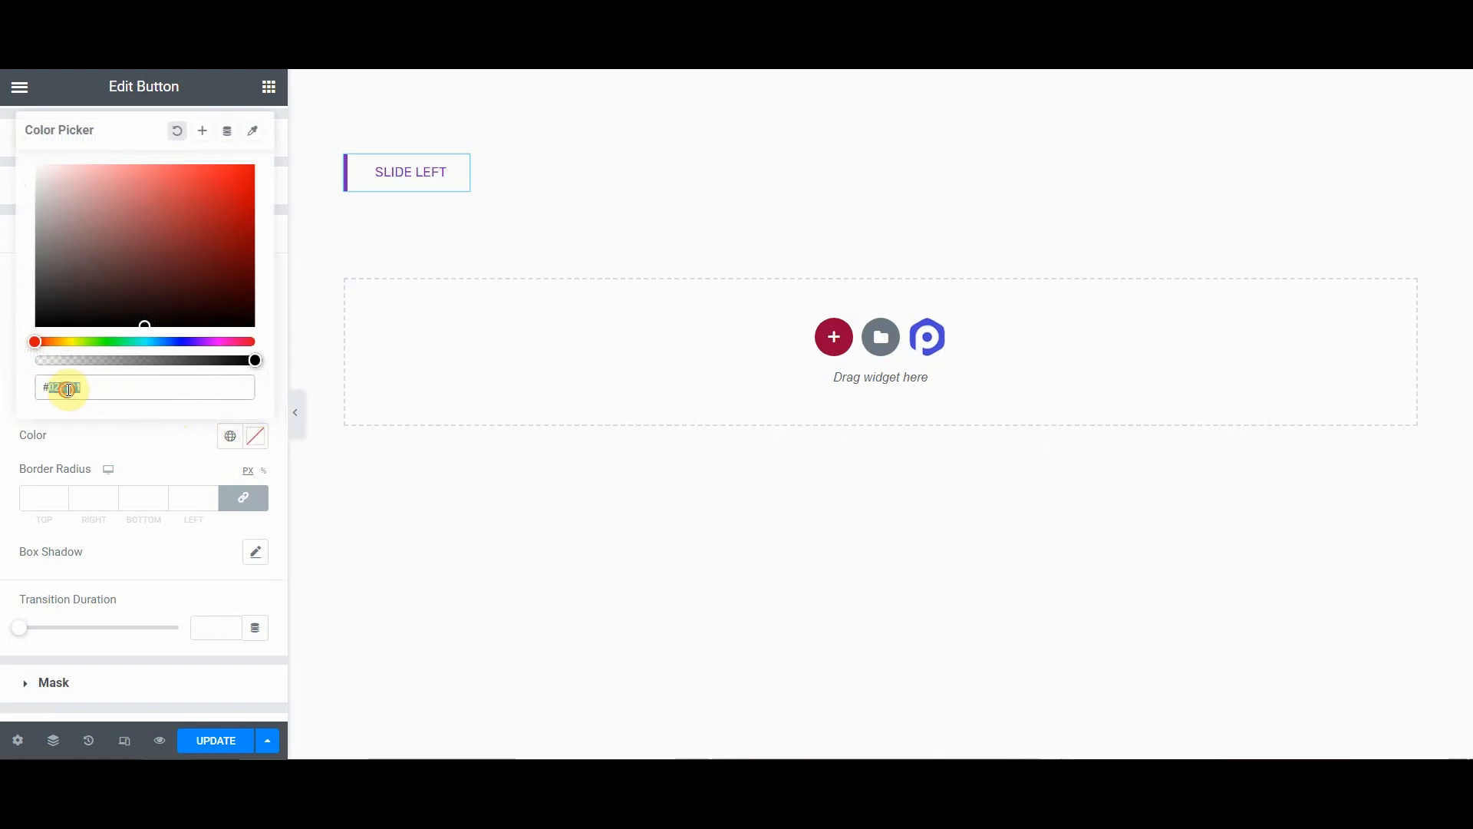
key("ctrl+v")
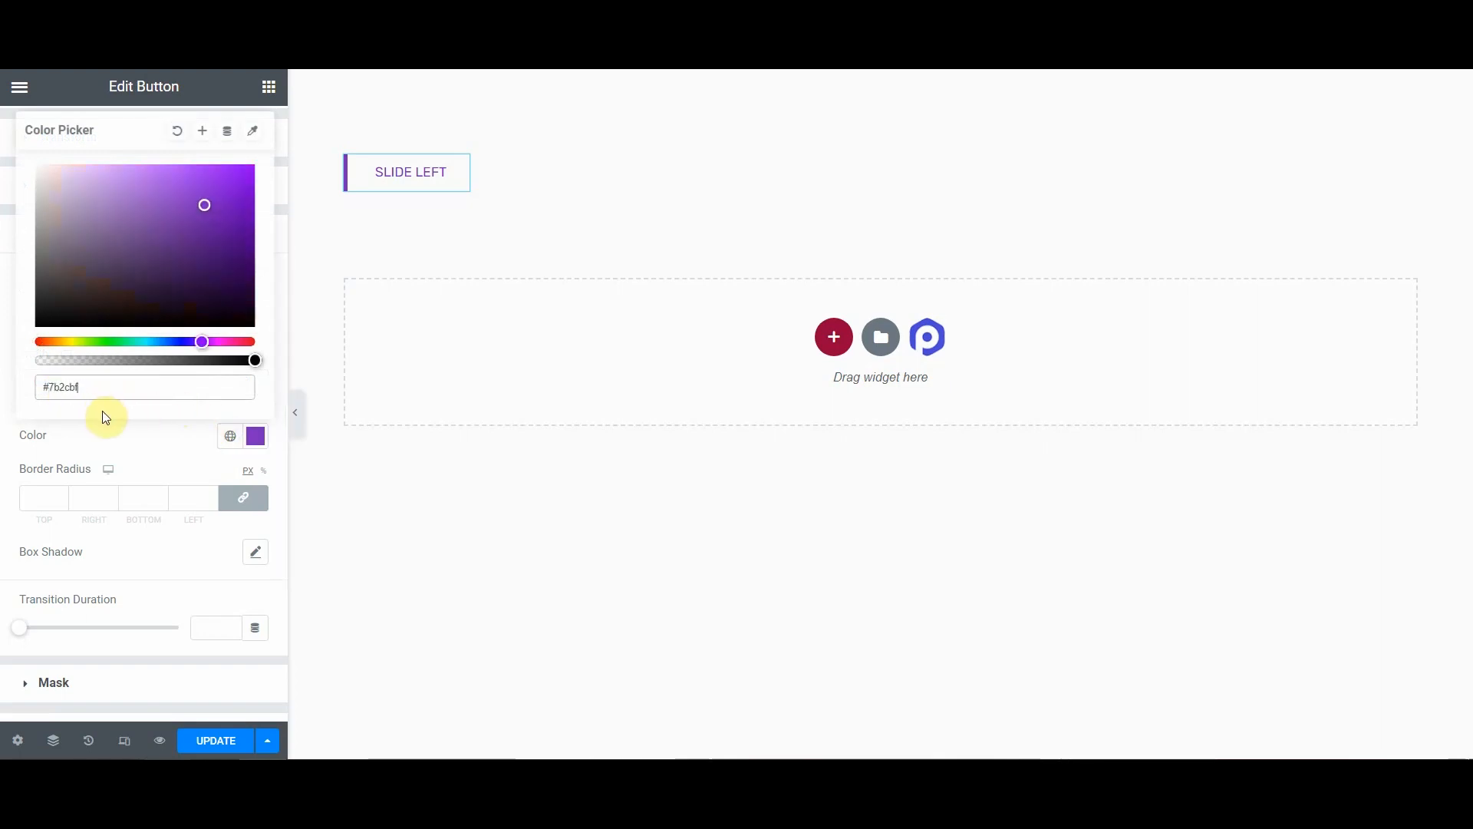
left_click(137, 440)
Step: Open the hover box shadow settings and set the shadow color to #7b2cbf
scroll(137, 440, "down", 2)
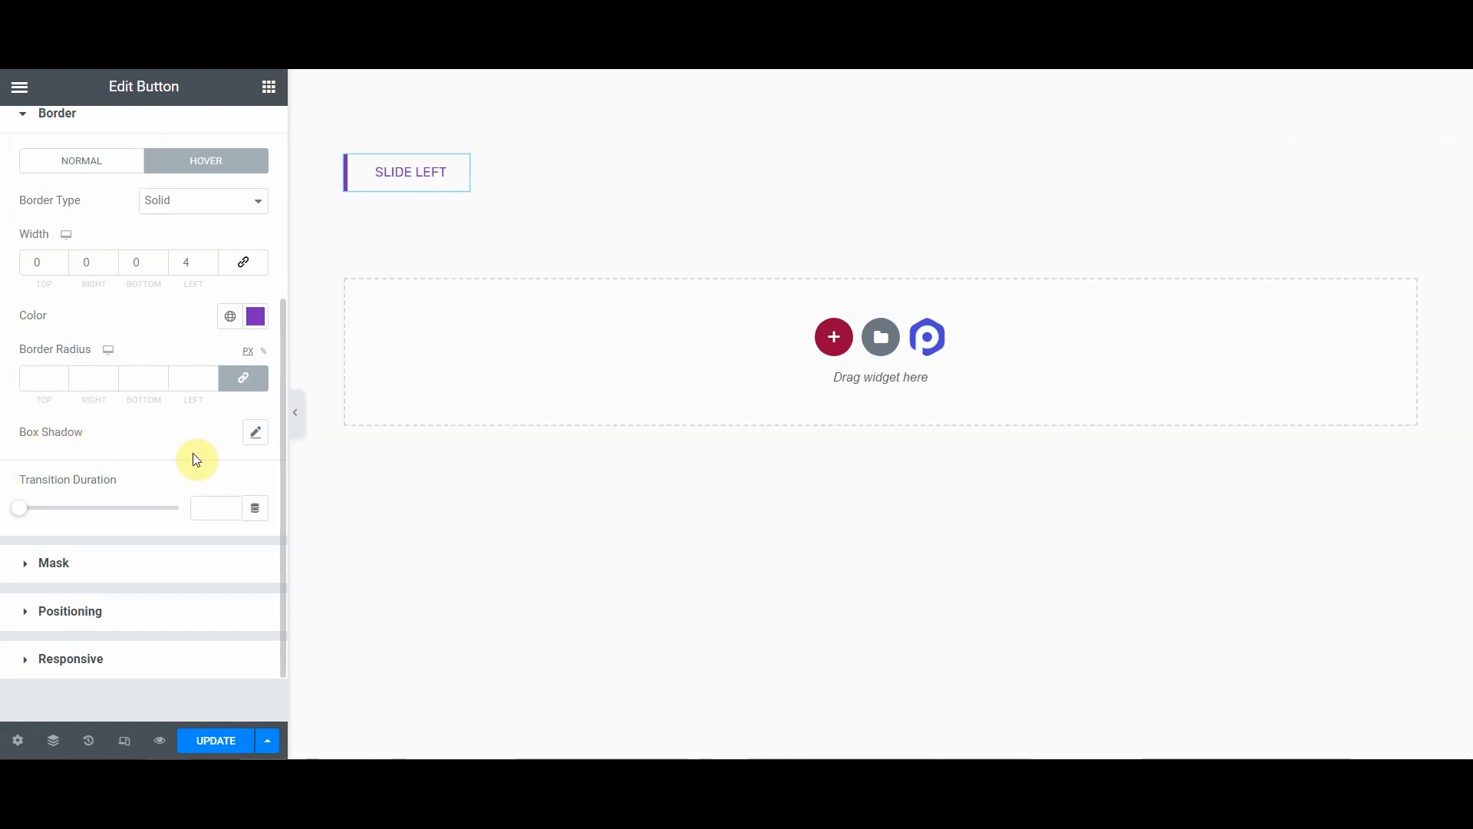
left_click(259, 437)
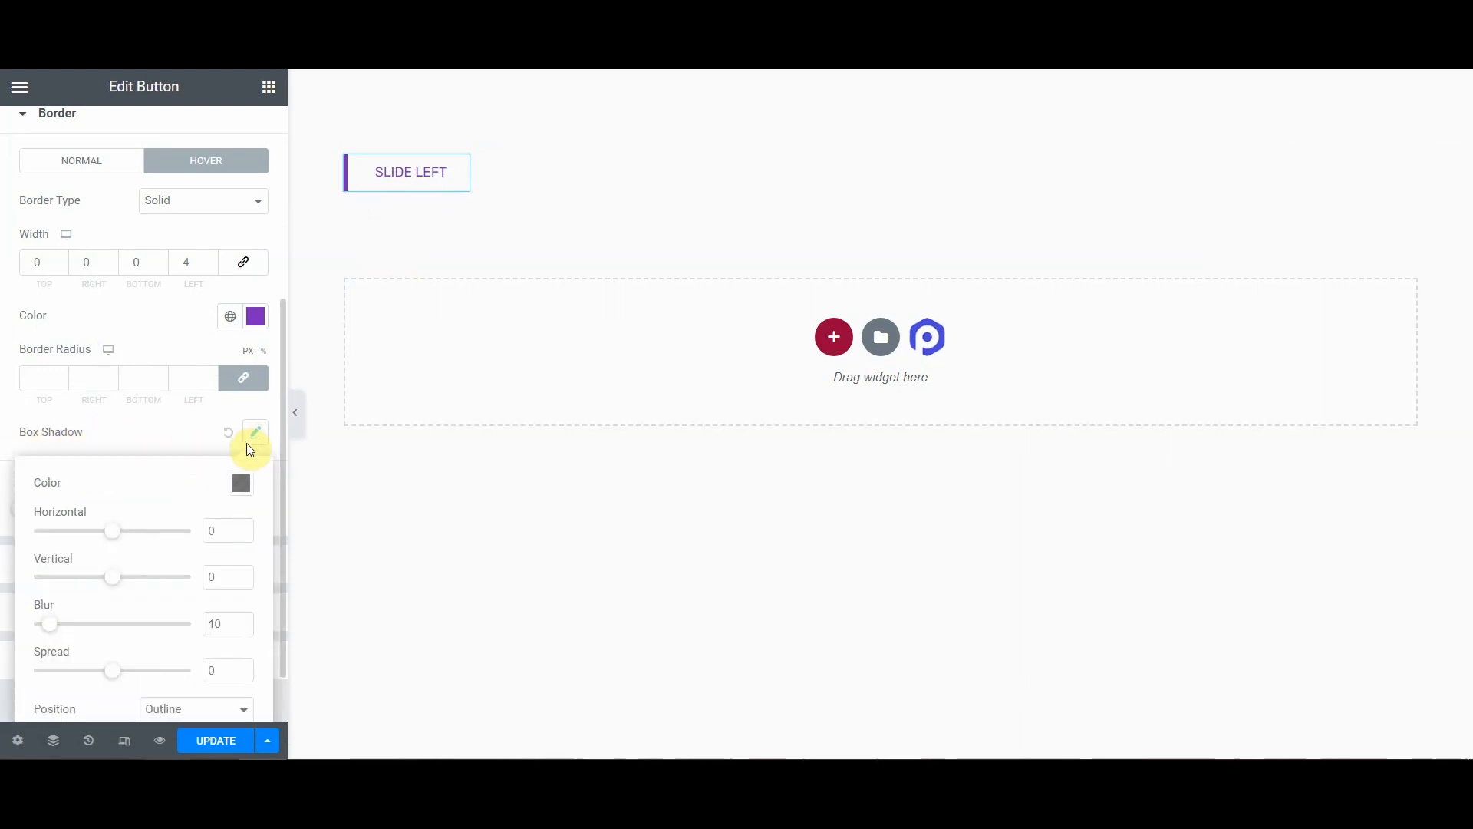
scroll(187, 460, "down", 1)
left_click(241, 415)
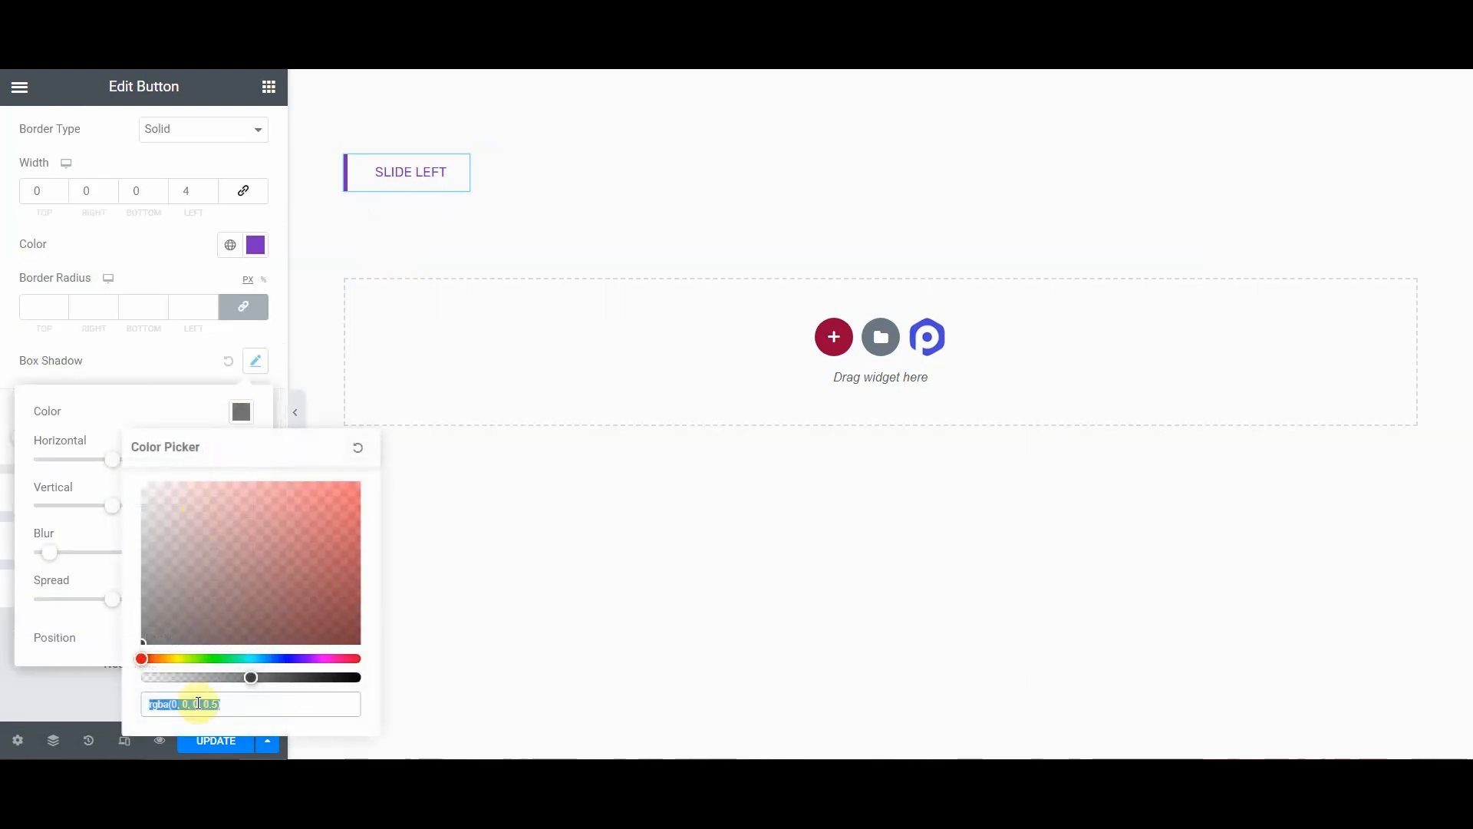
type("7b2cbf")
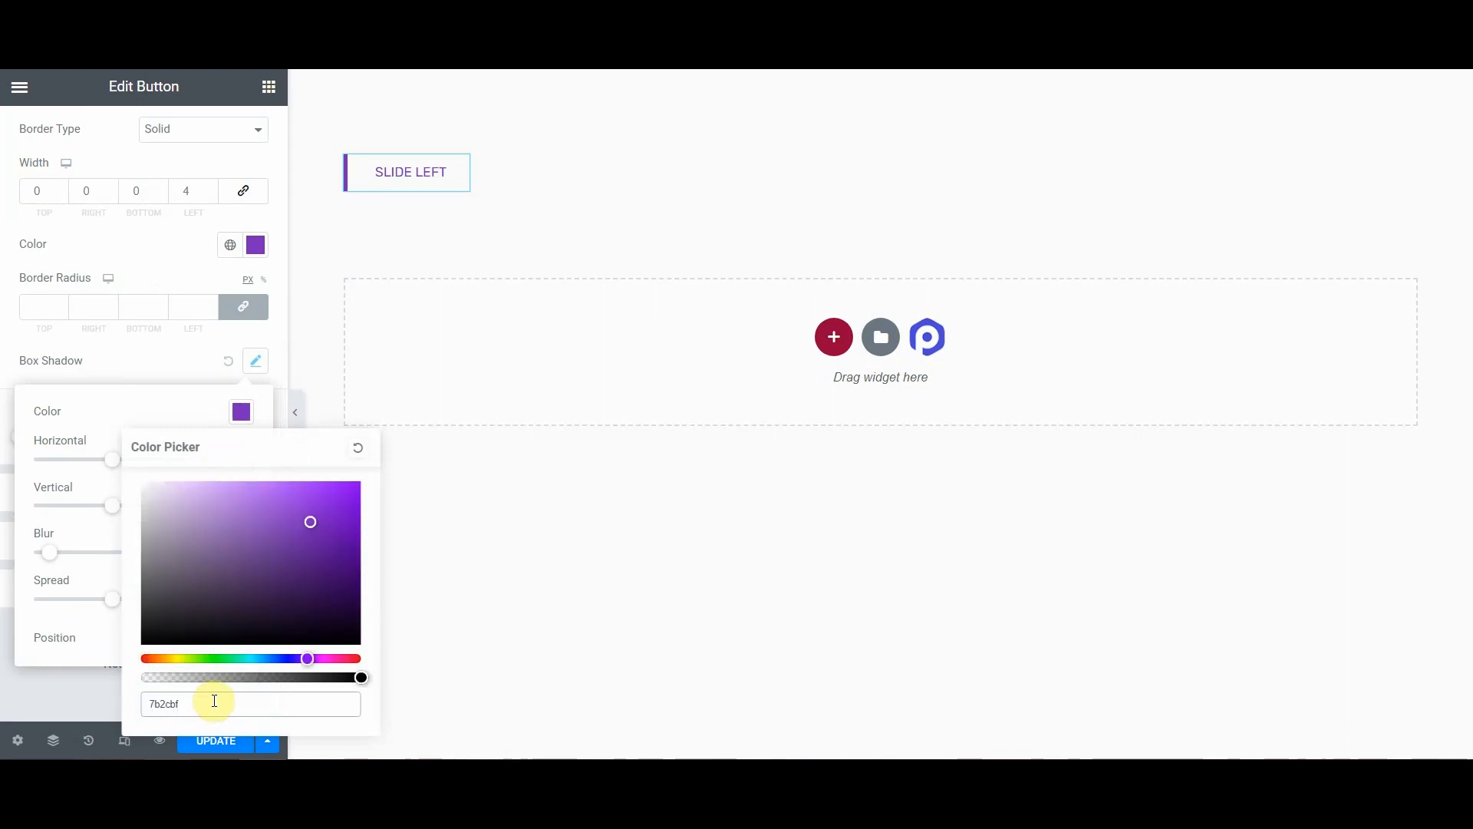
left_click(148, 703)
type("#")
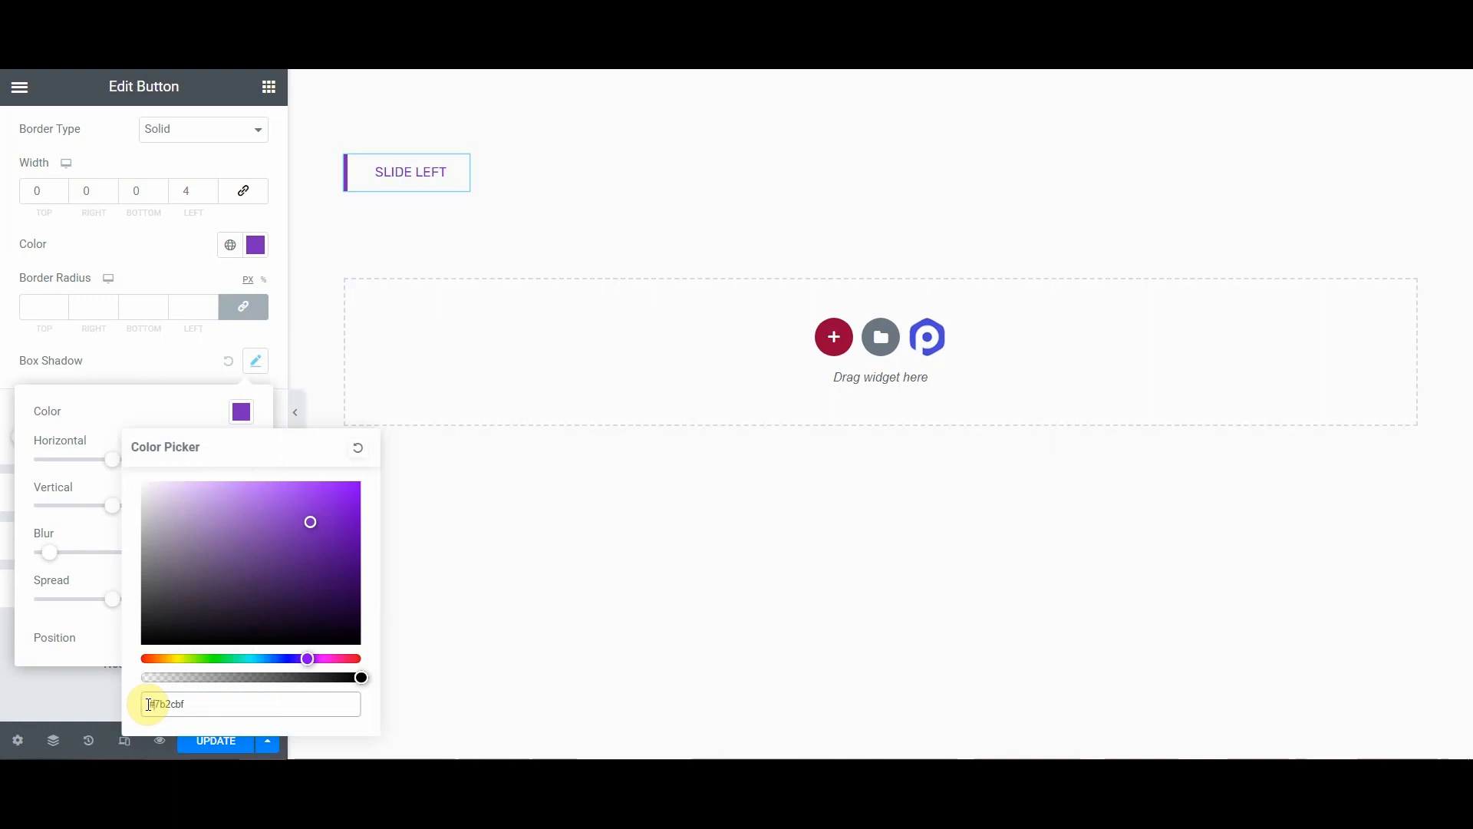
left_click(135, 416)
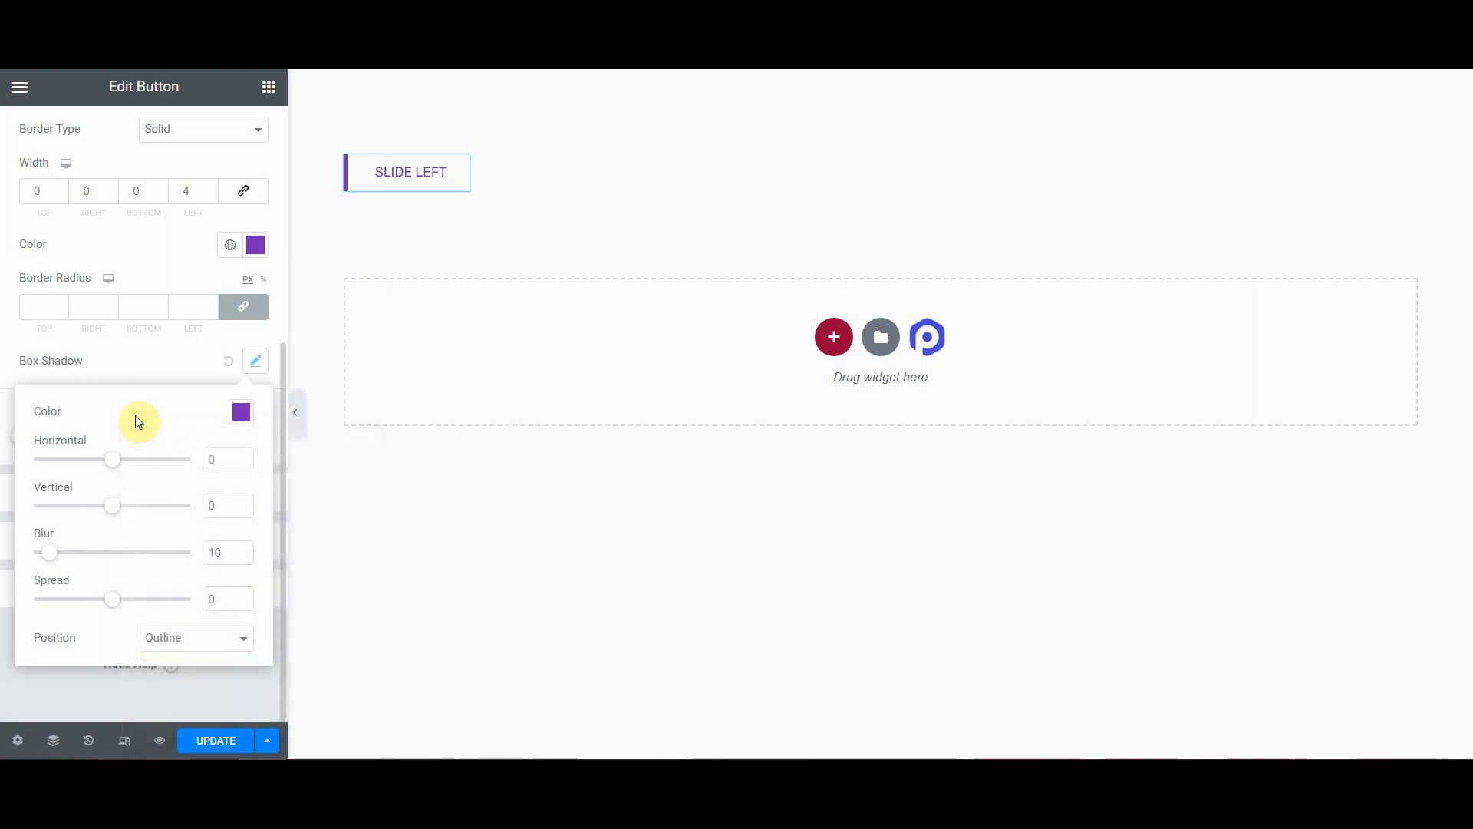
Step: Set the hover box shadow horizontal offset to 150 and the blur to 0
double_click(219, 458)
type("150")
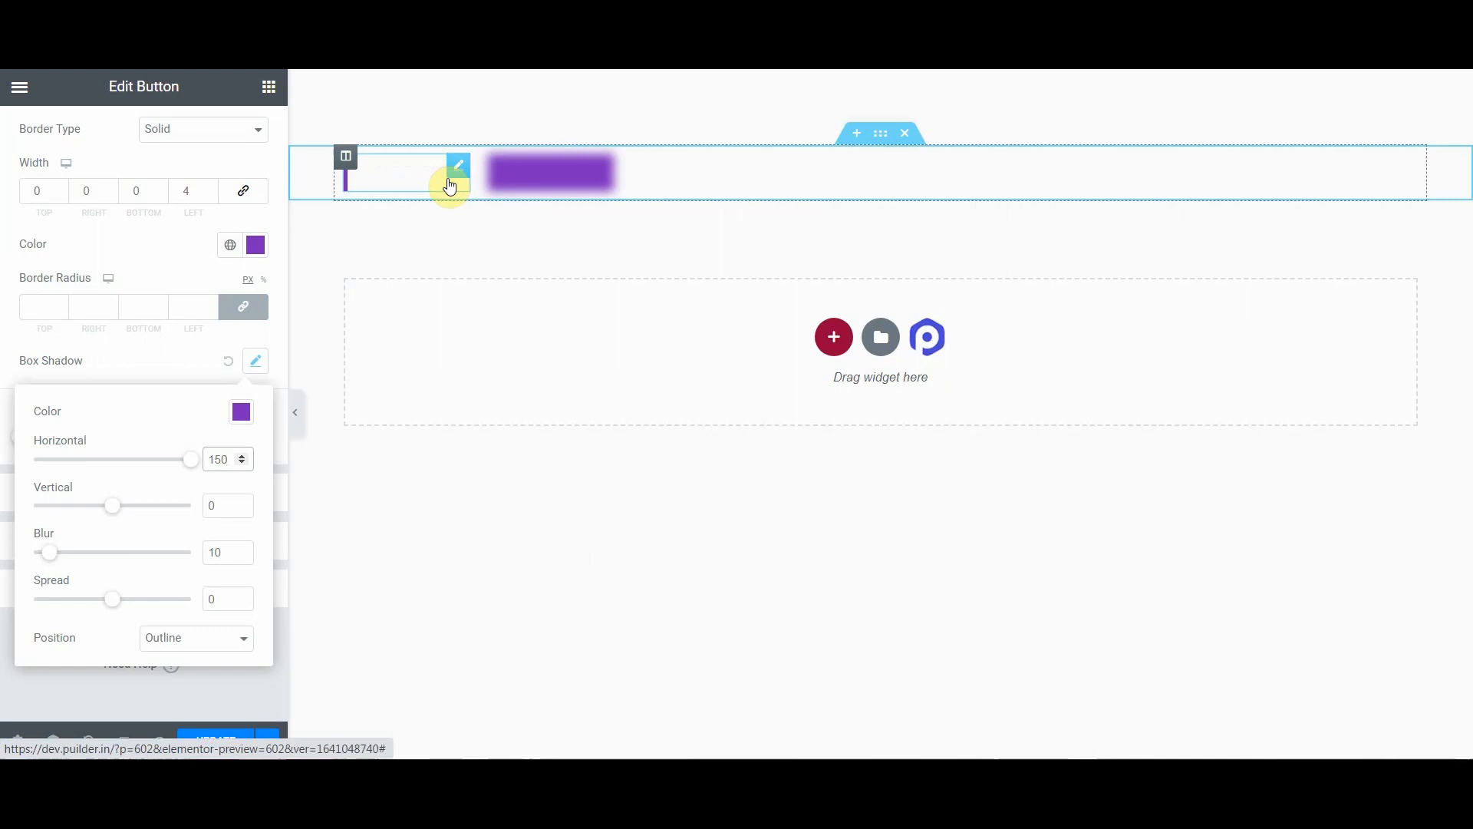
left_click_drag(217, 549, 196, 553)
type("0")
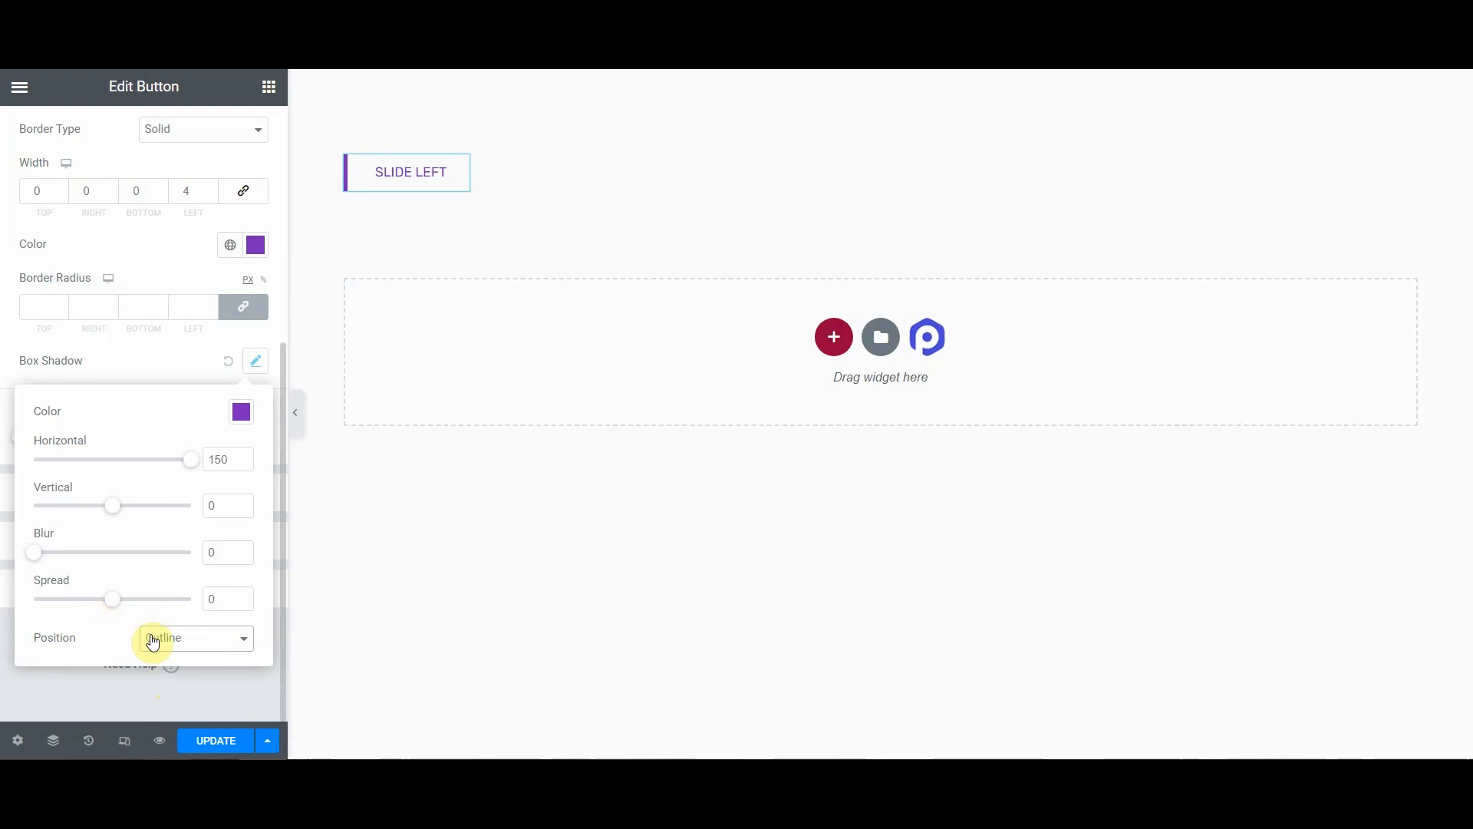
Step: Set the box shadow position to Inset, close the shadow settings, and update the page
left_click(201, 651)
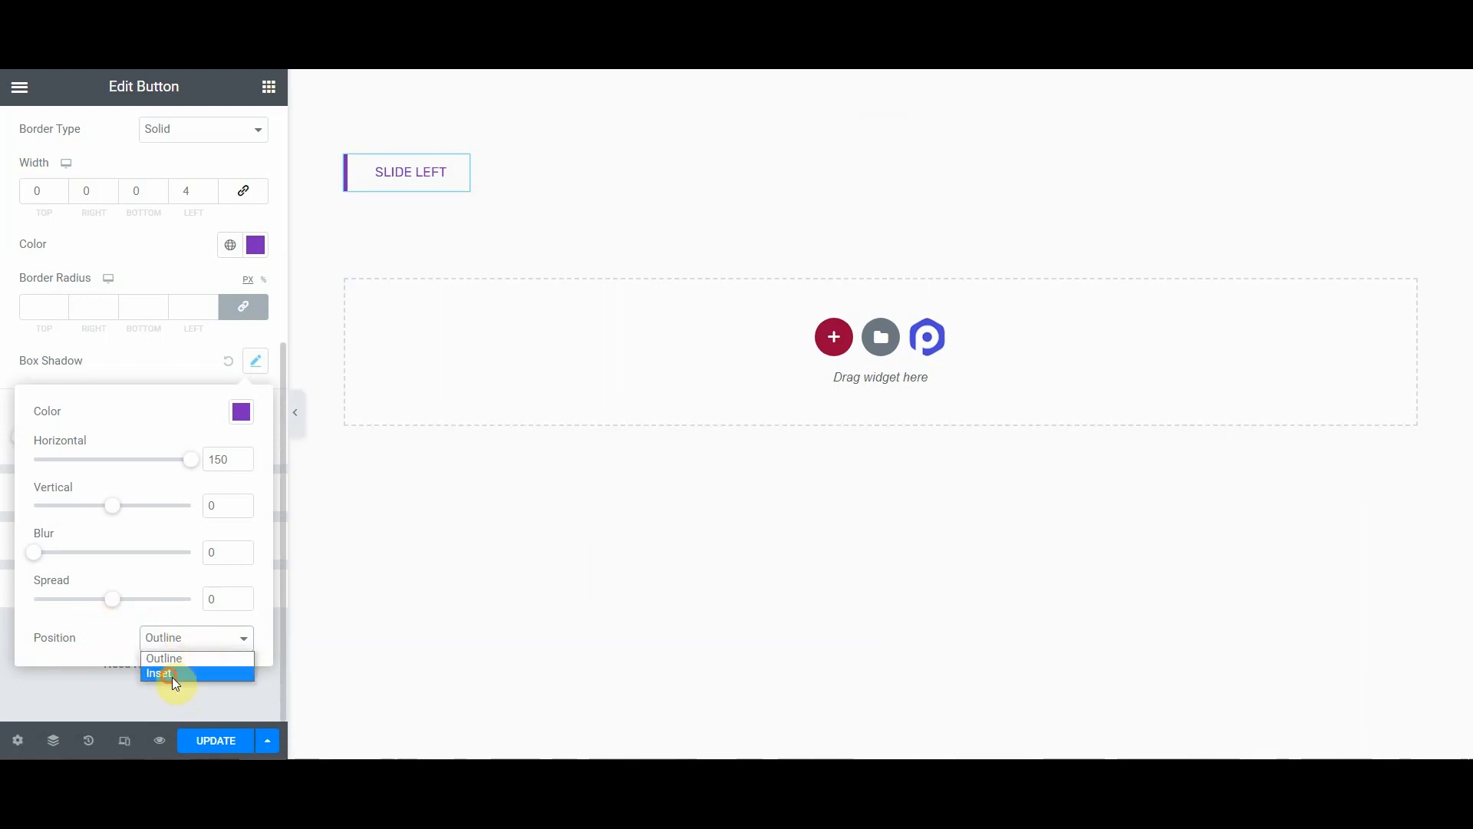
left_click(170, 675)
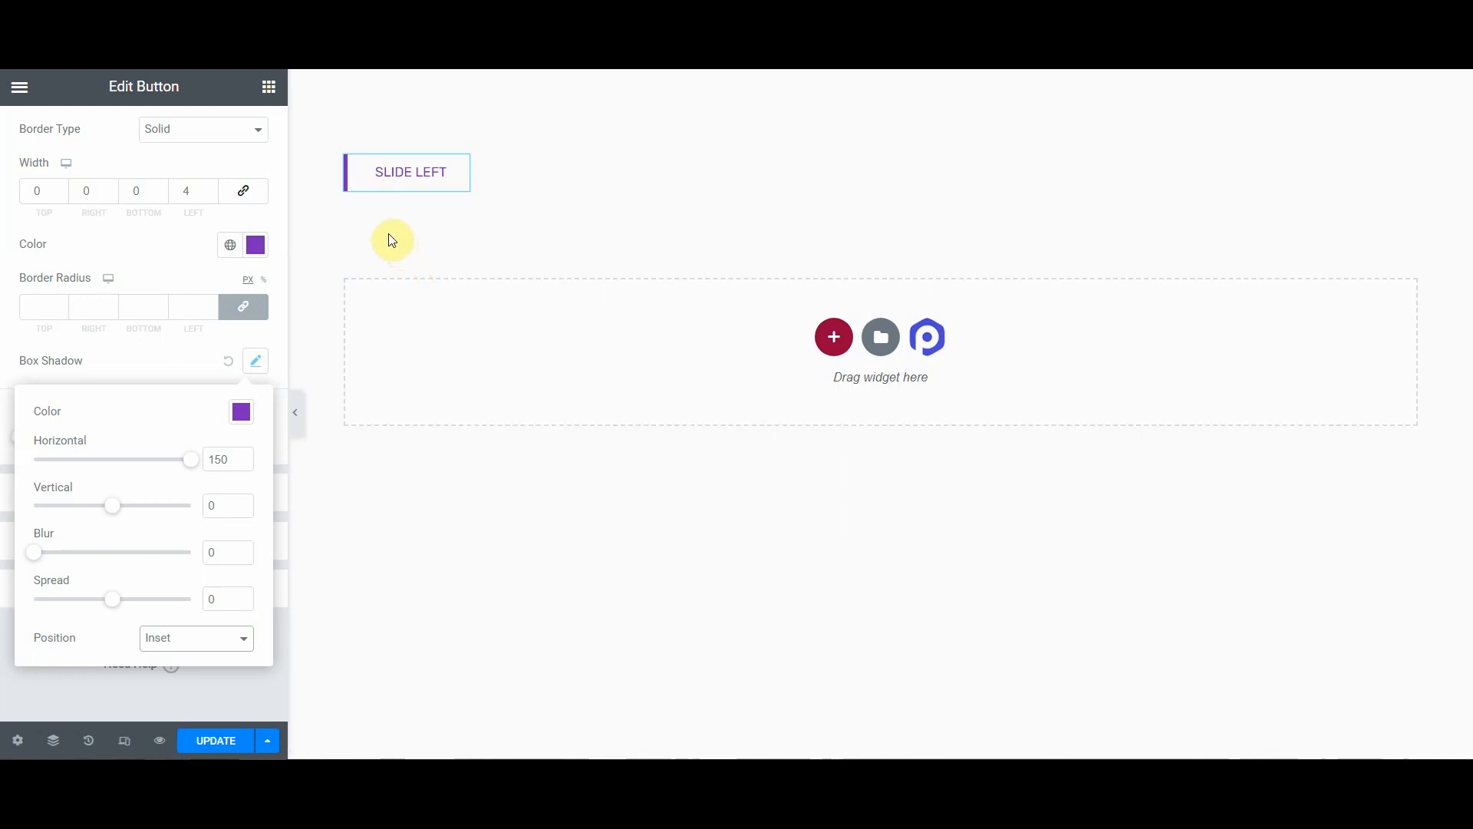
left_click(127, 362)
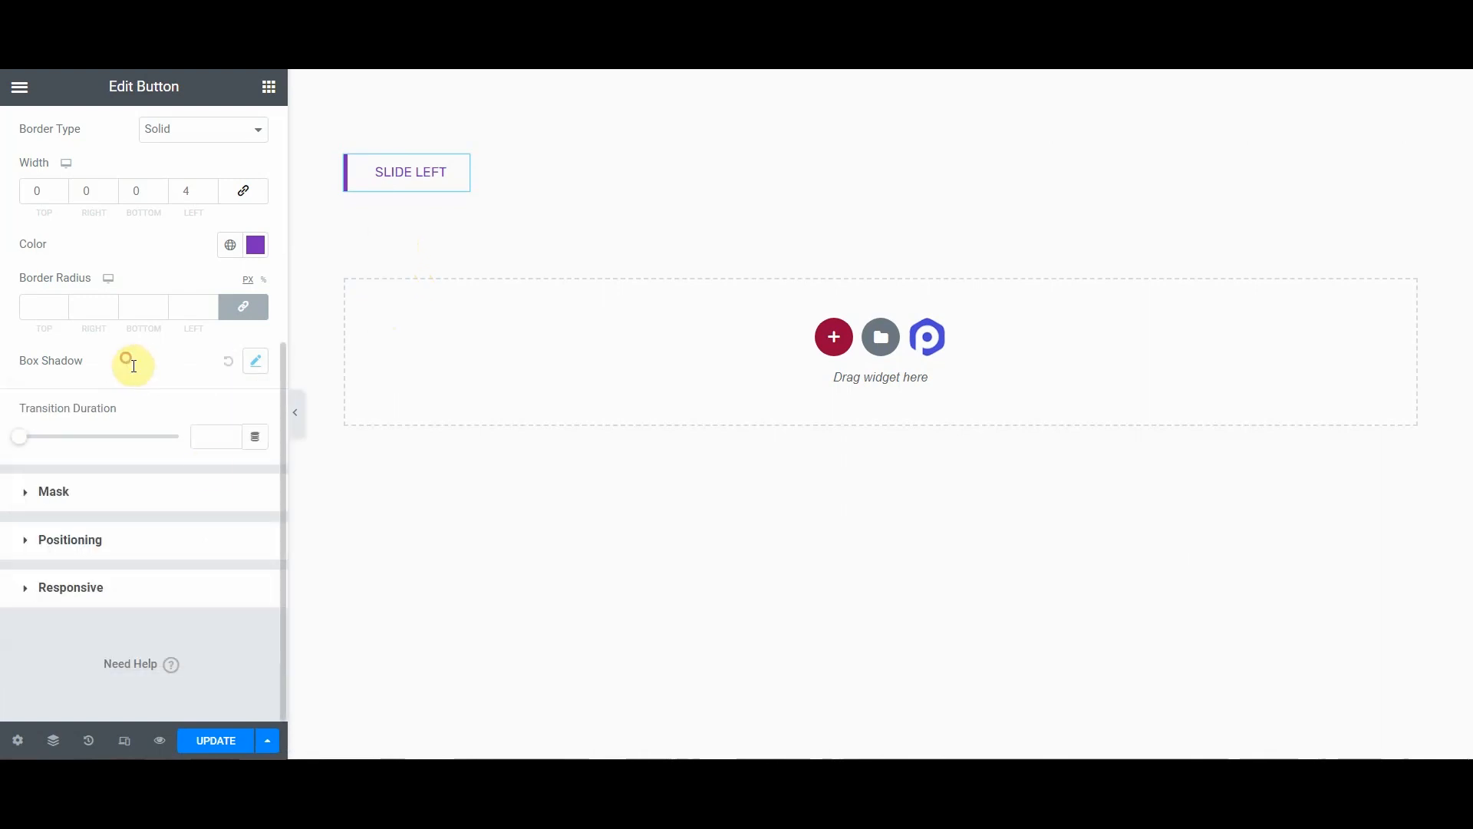
left_click(216, 740)
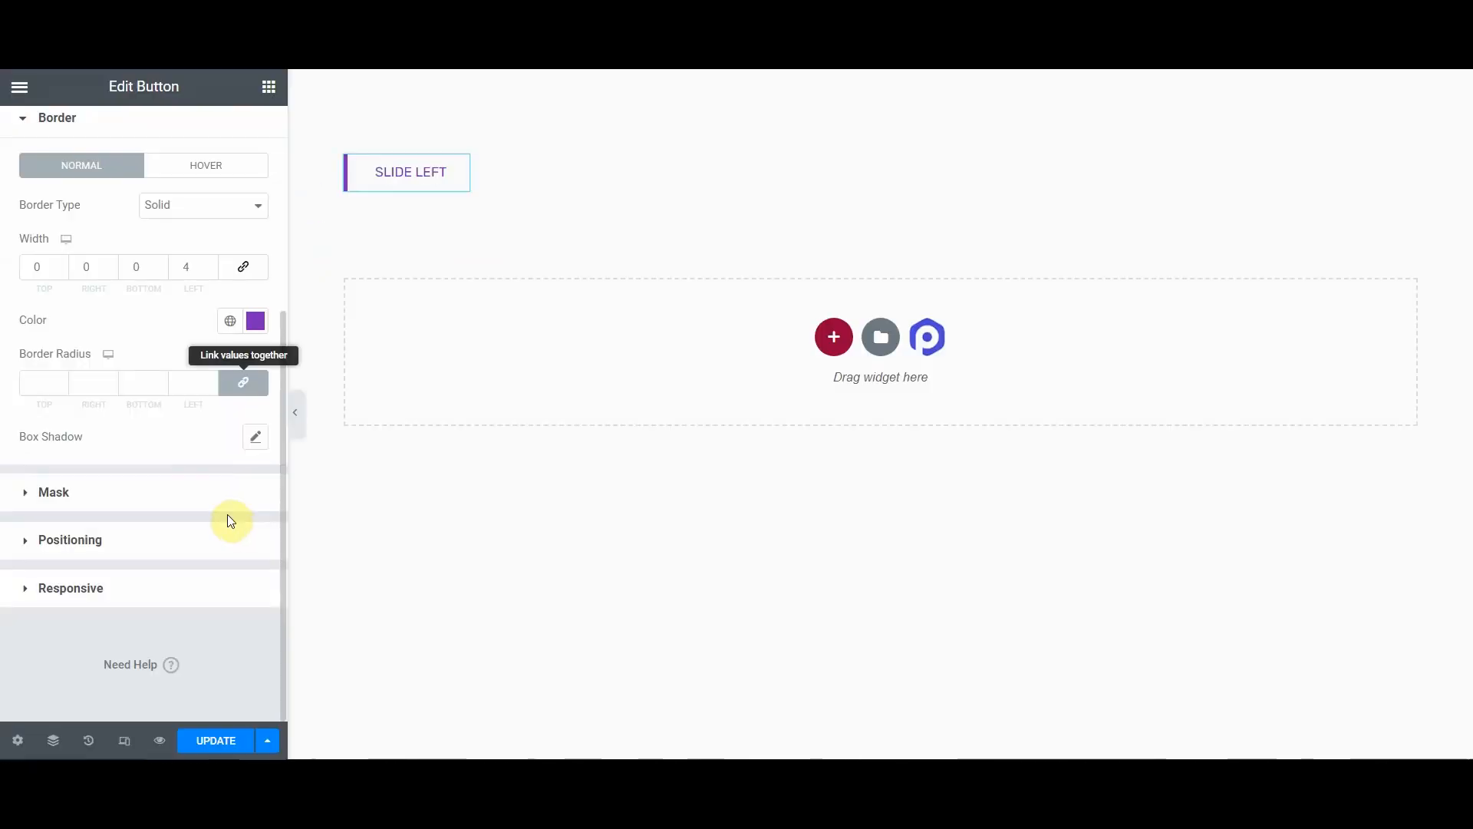
Step: Try the Default positioning width for the button and update the page
left_click(145, 540)
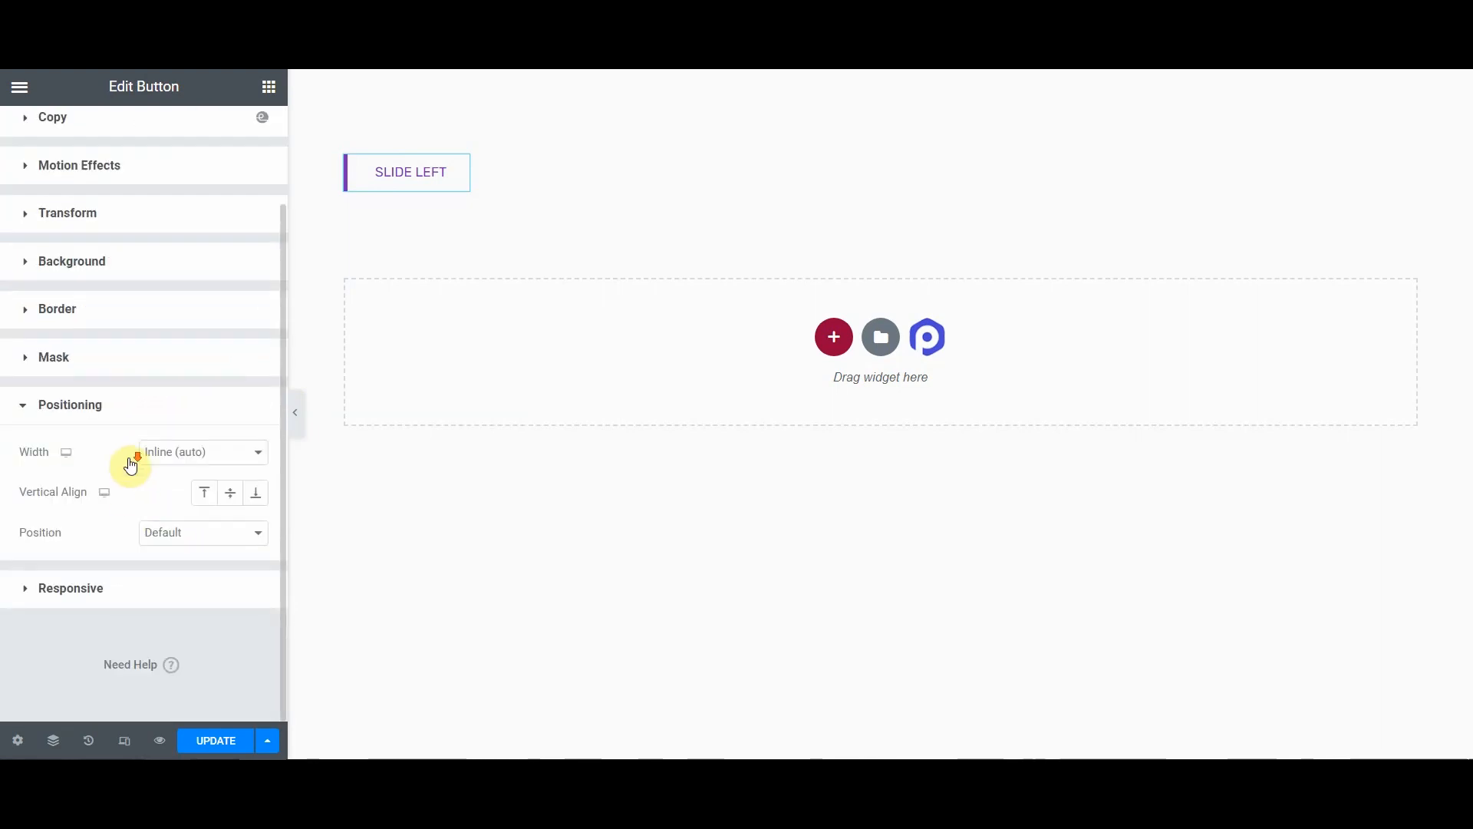
left_click(214, 461)
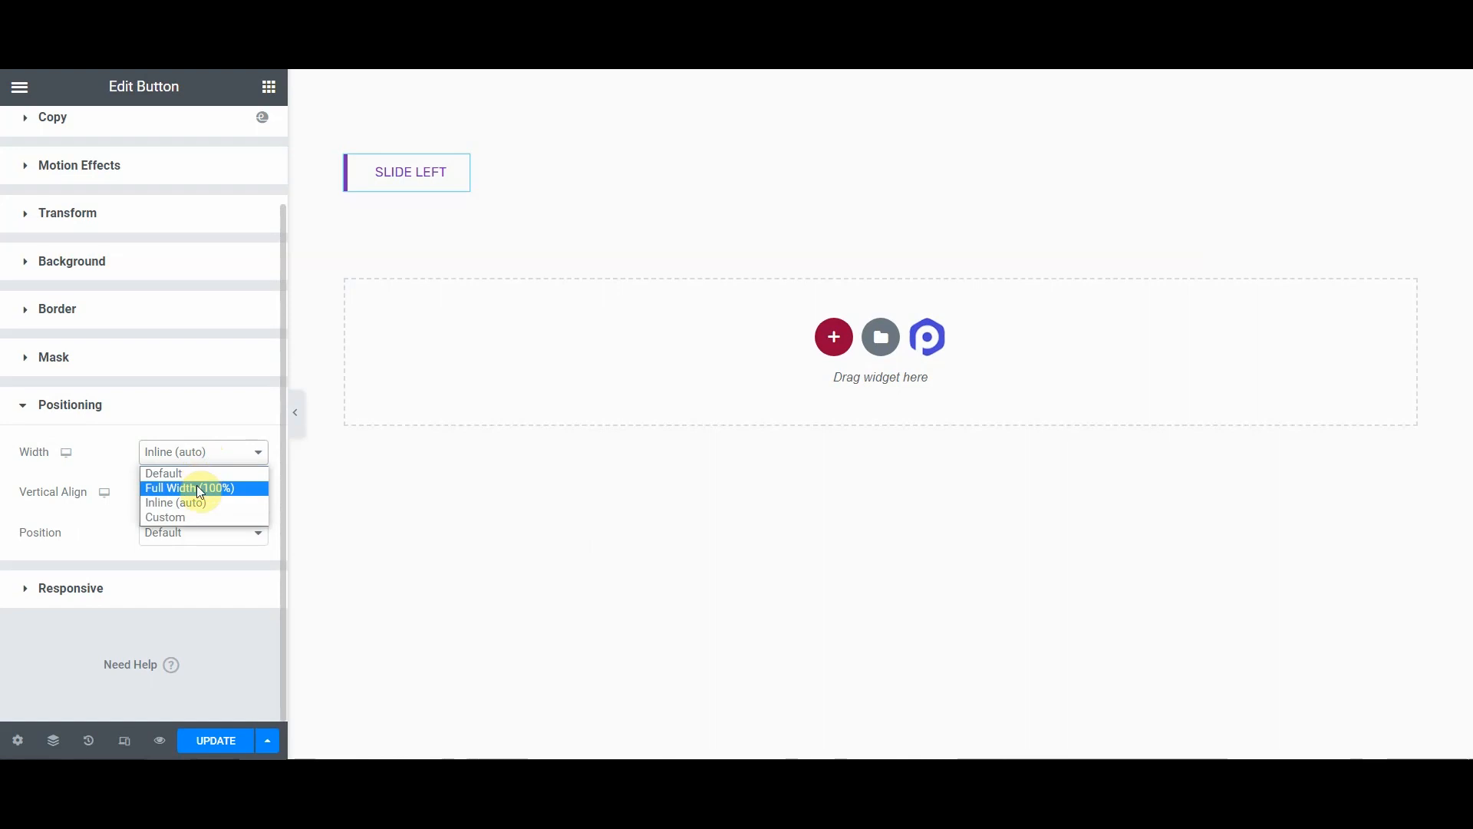
left_click(186, 475)
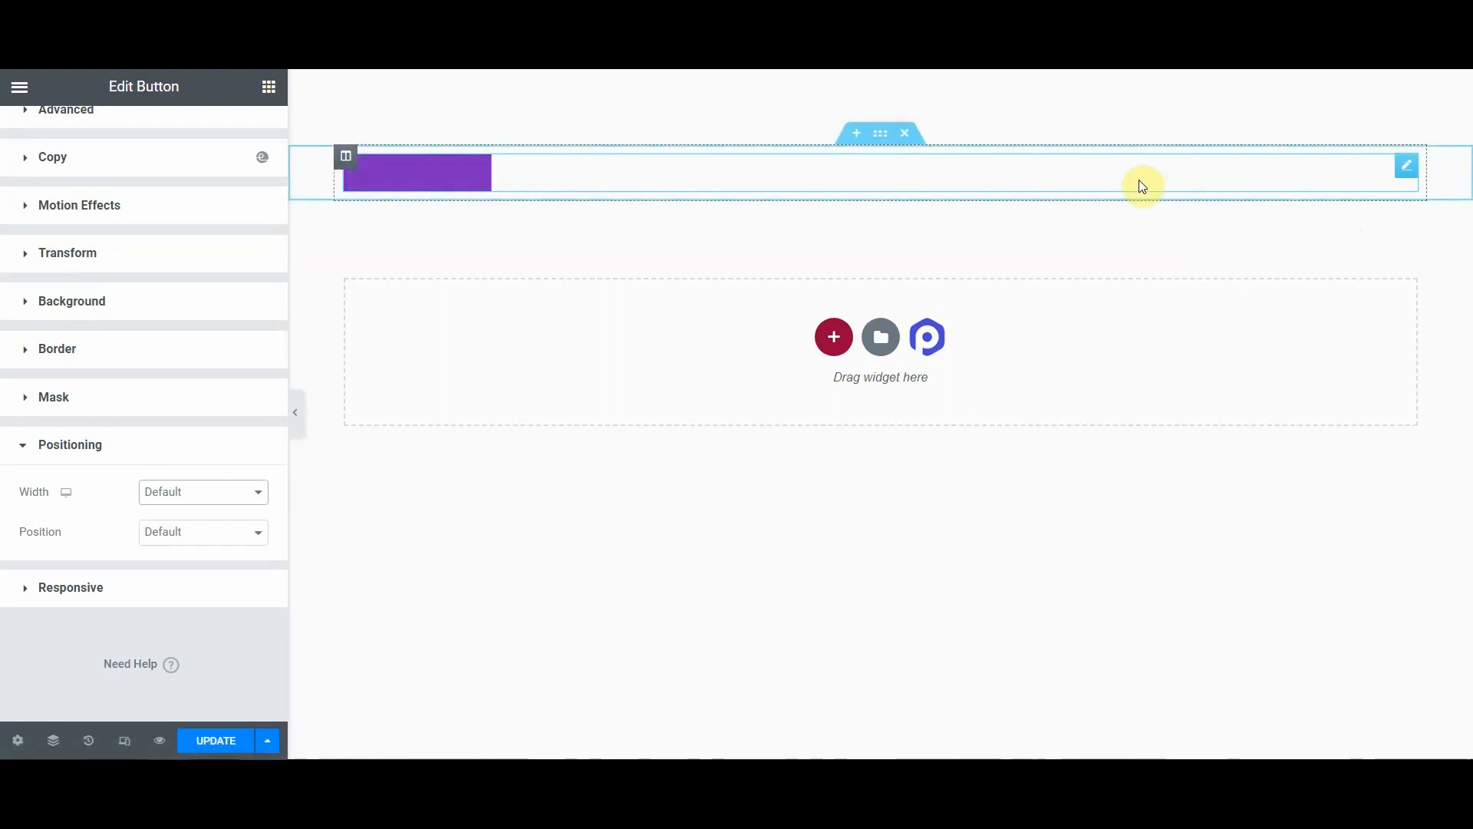
left_click(213, 741)
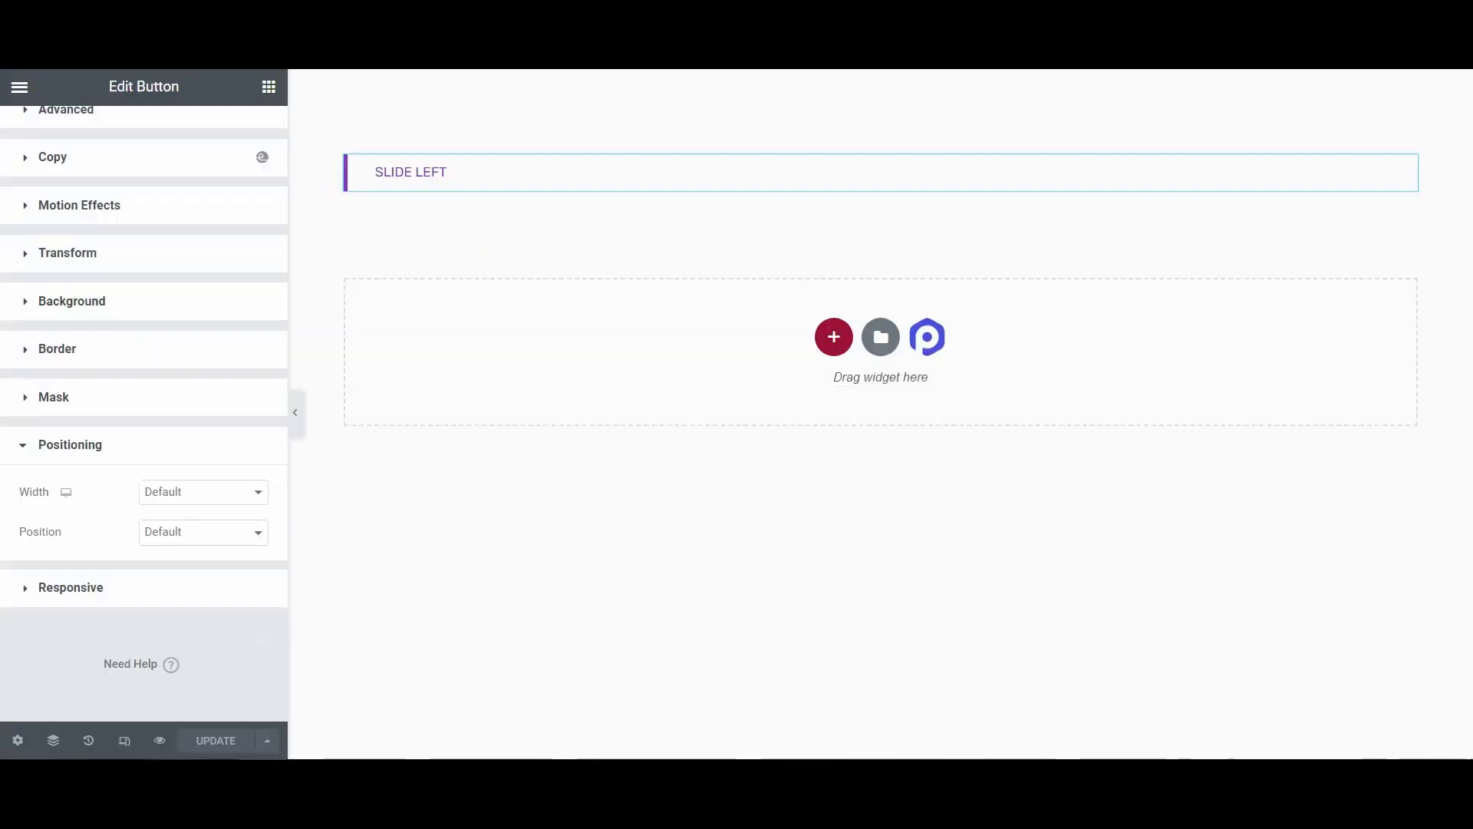
Step: Set the button's positioning width back to Inline (auto)
left_click(184, 495)
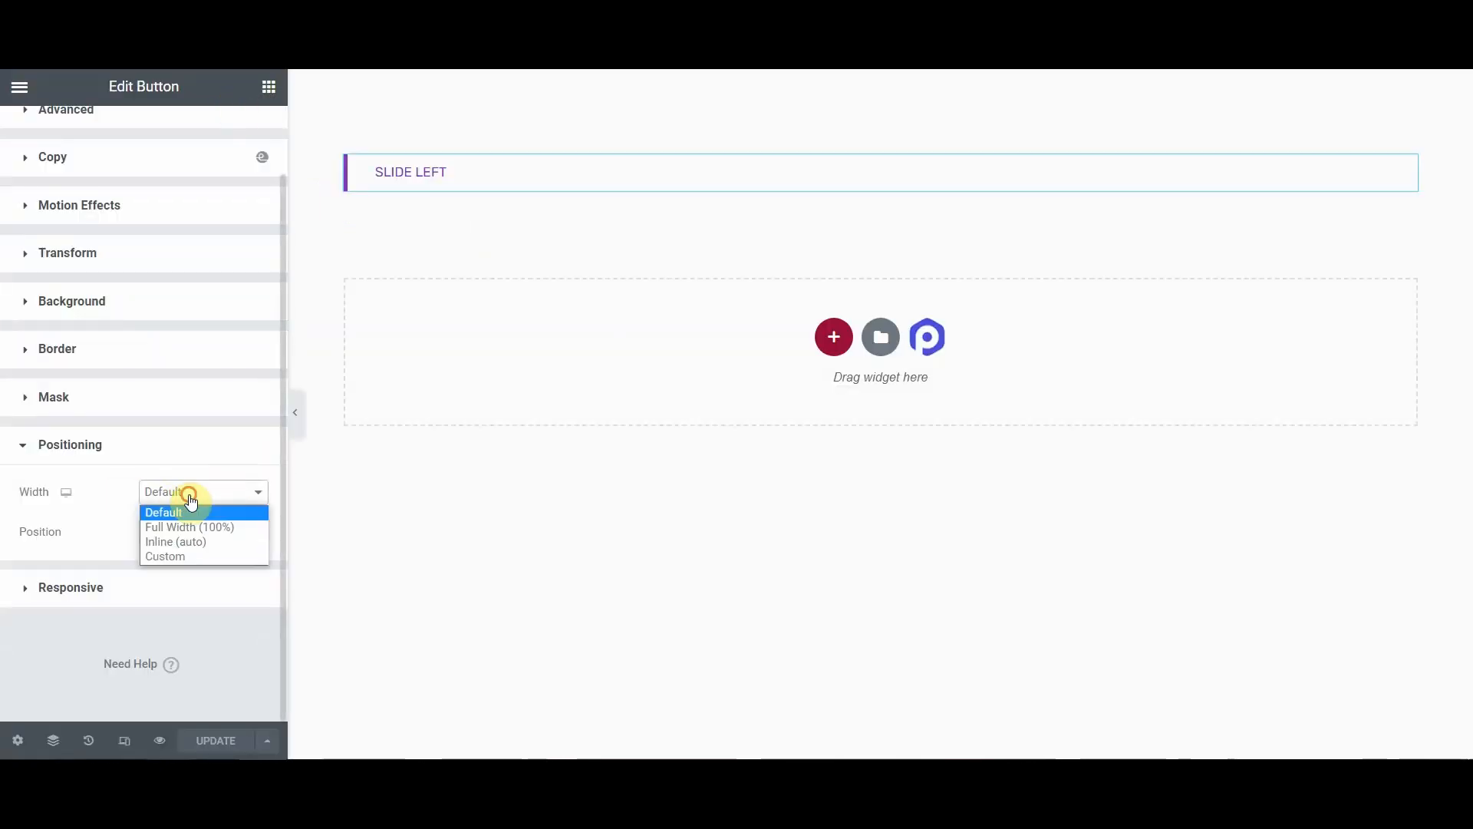
left_click(168, 543)
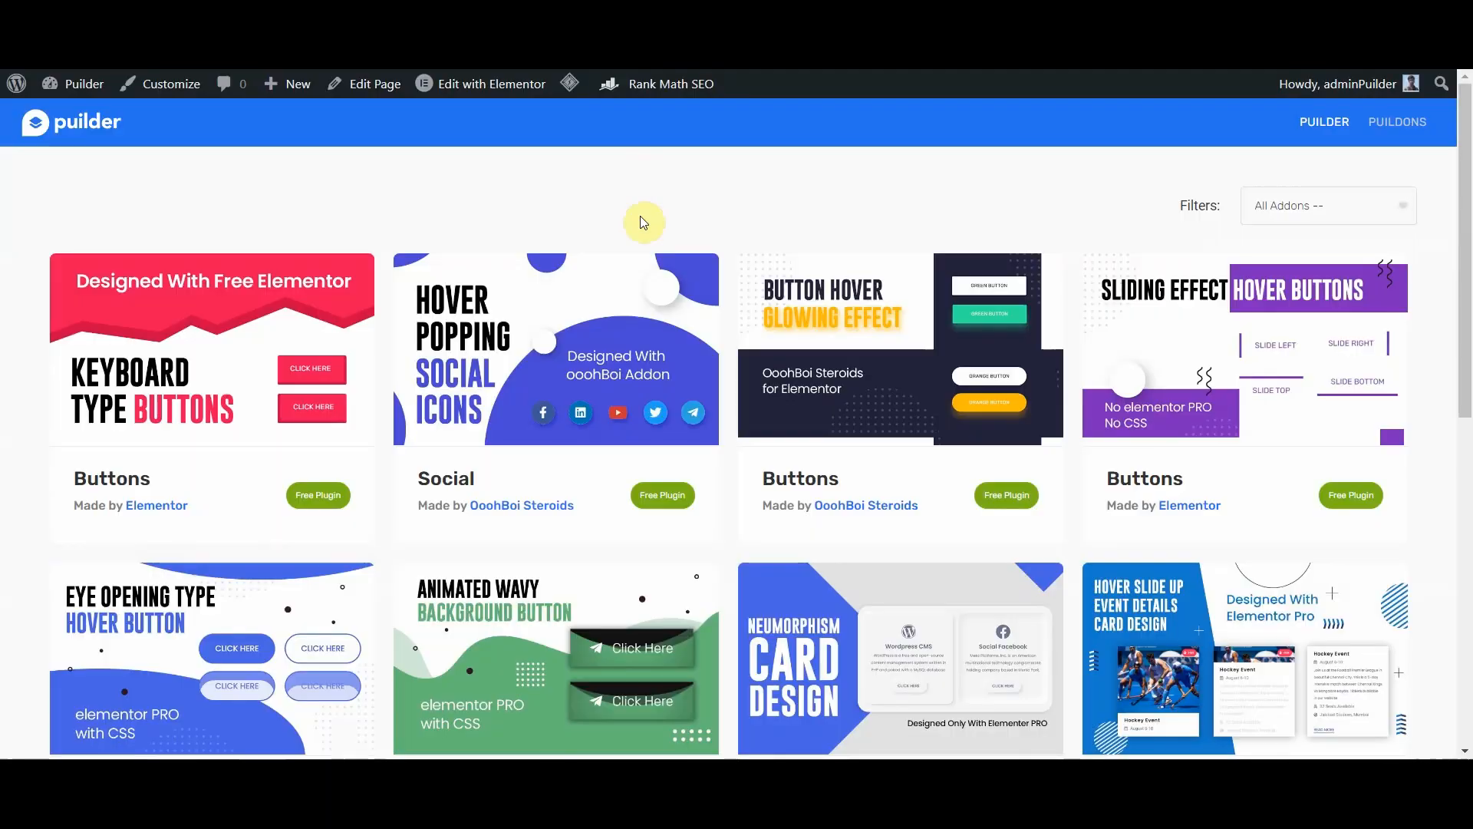
Step: On the Puilder site, open the Sliding Effect Hover Buttons design and read its How To Copy & Paste FAQ
scroll(537, 185, "down", 1)
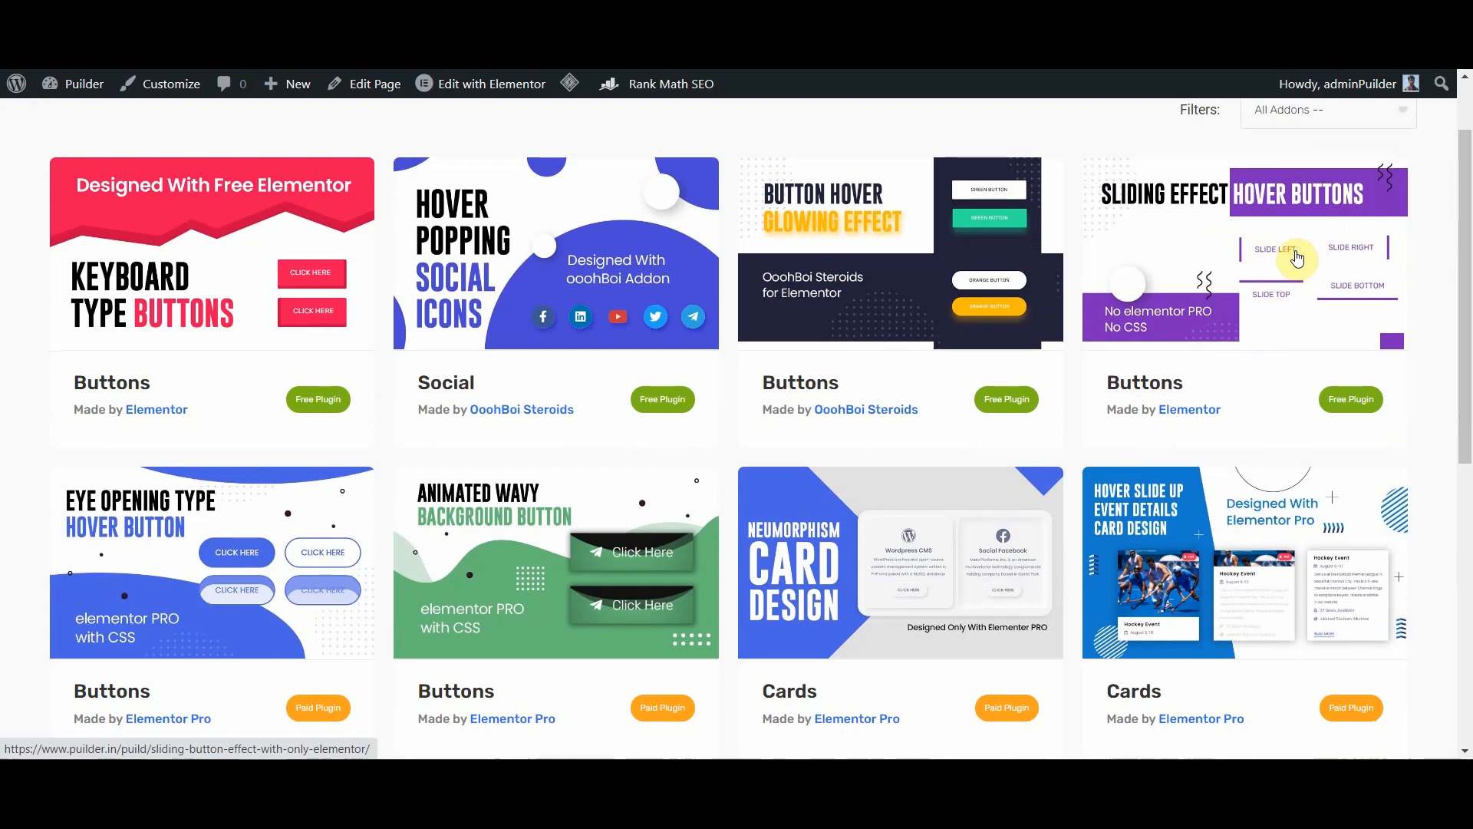
left_click(1264, 330)
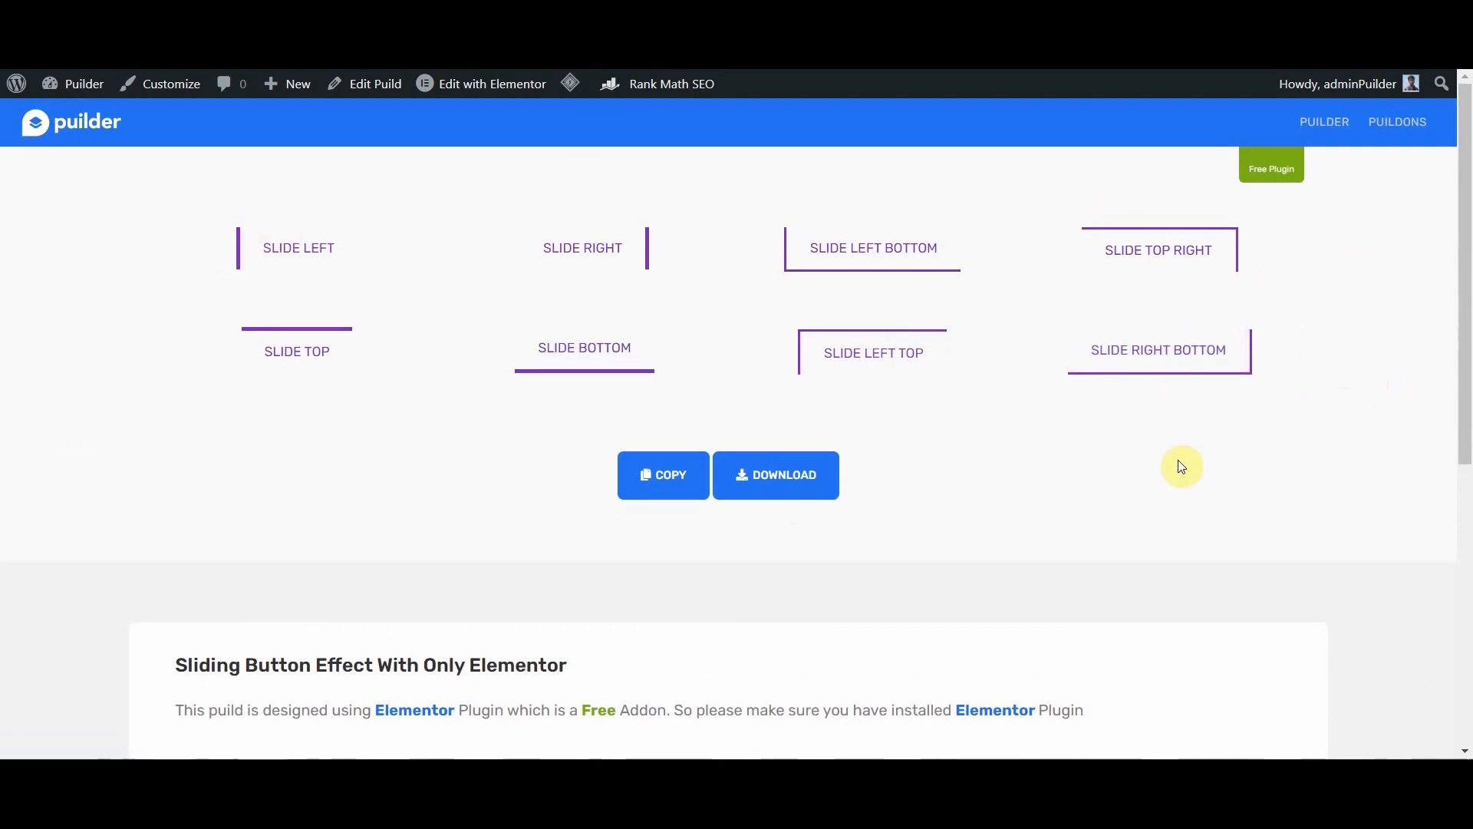
scroll(1163, 467, "down", 5)
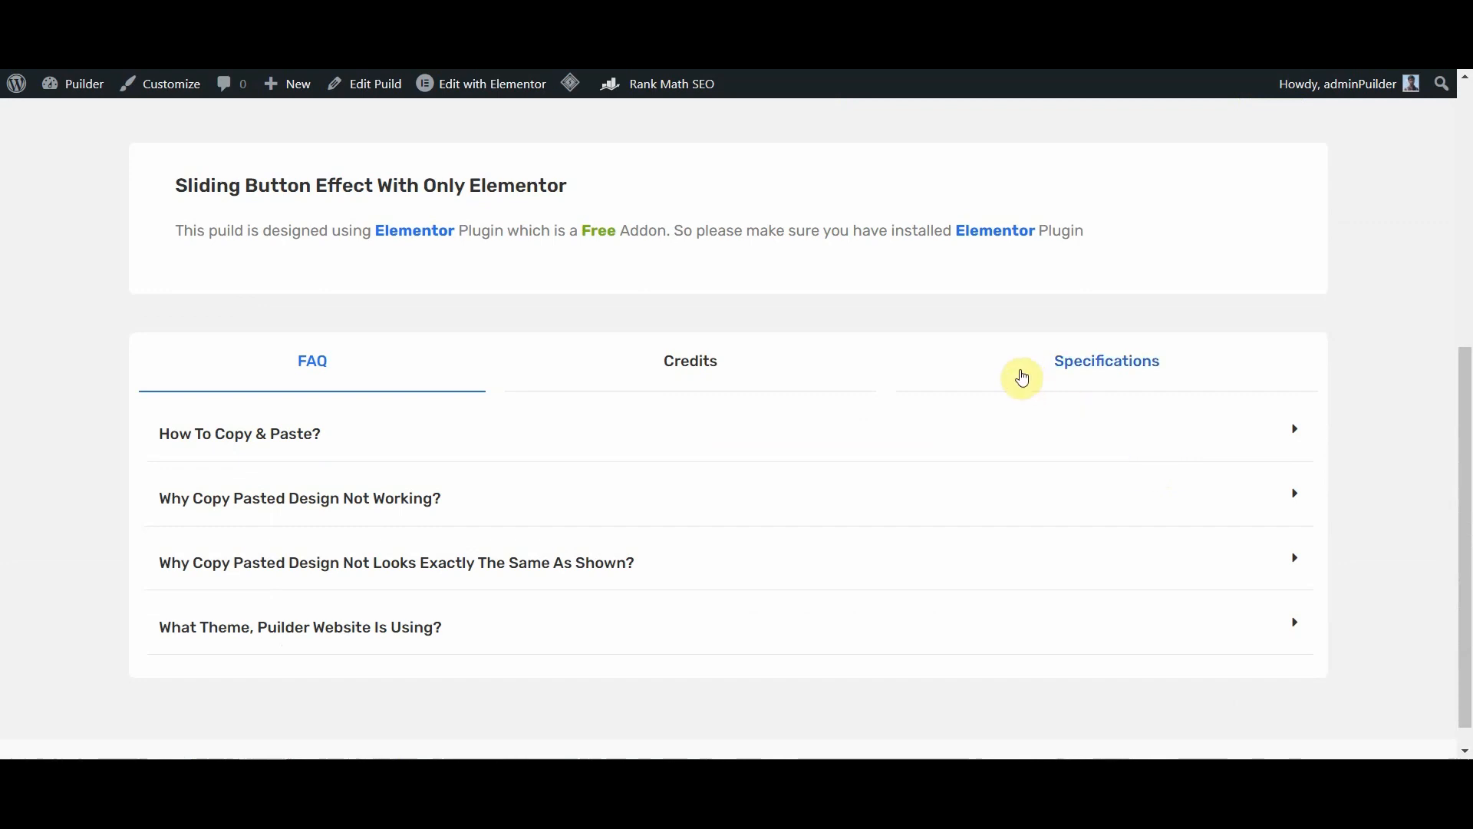
scroll(1088, 379, "down", 1)
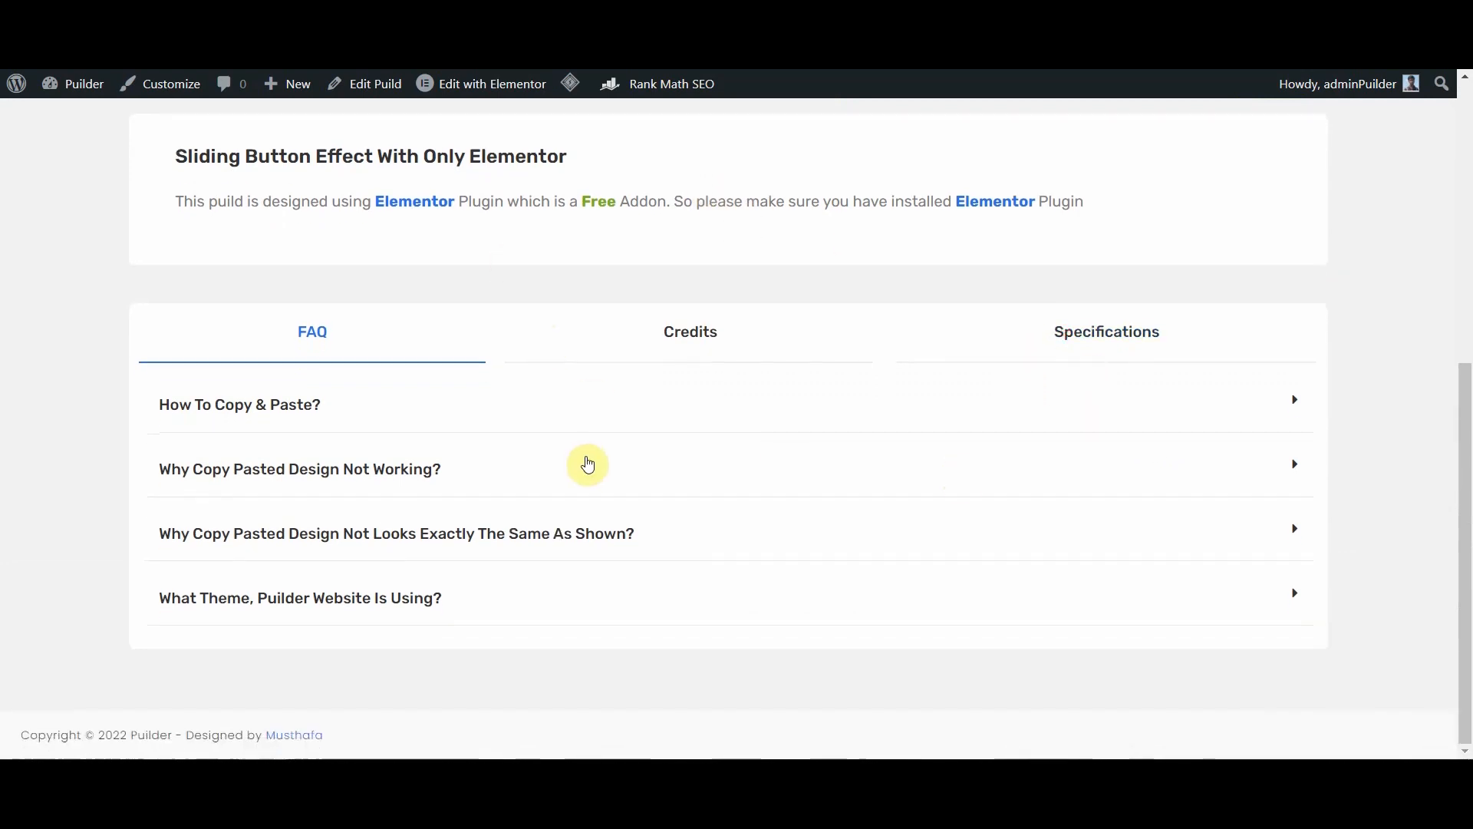
left_click(391, 428)
scroll(429, 452, "down", 1)
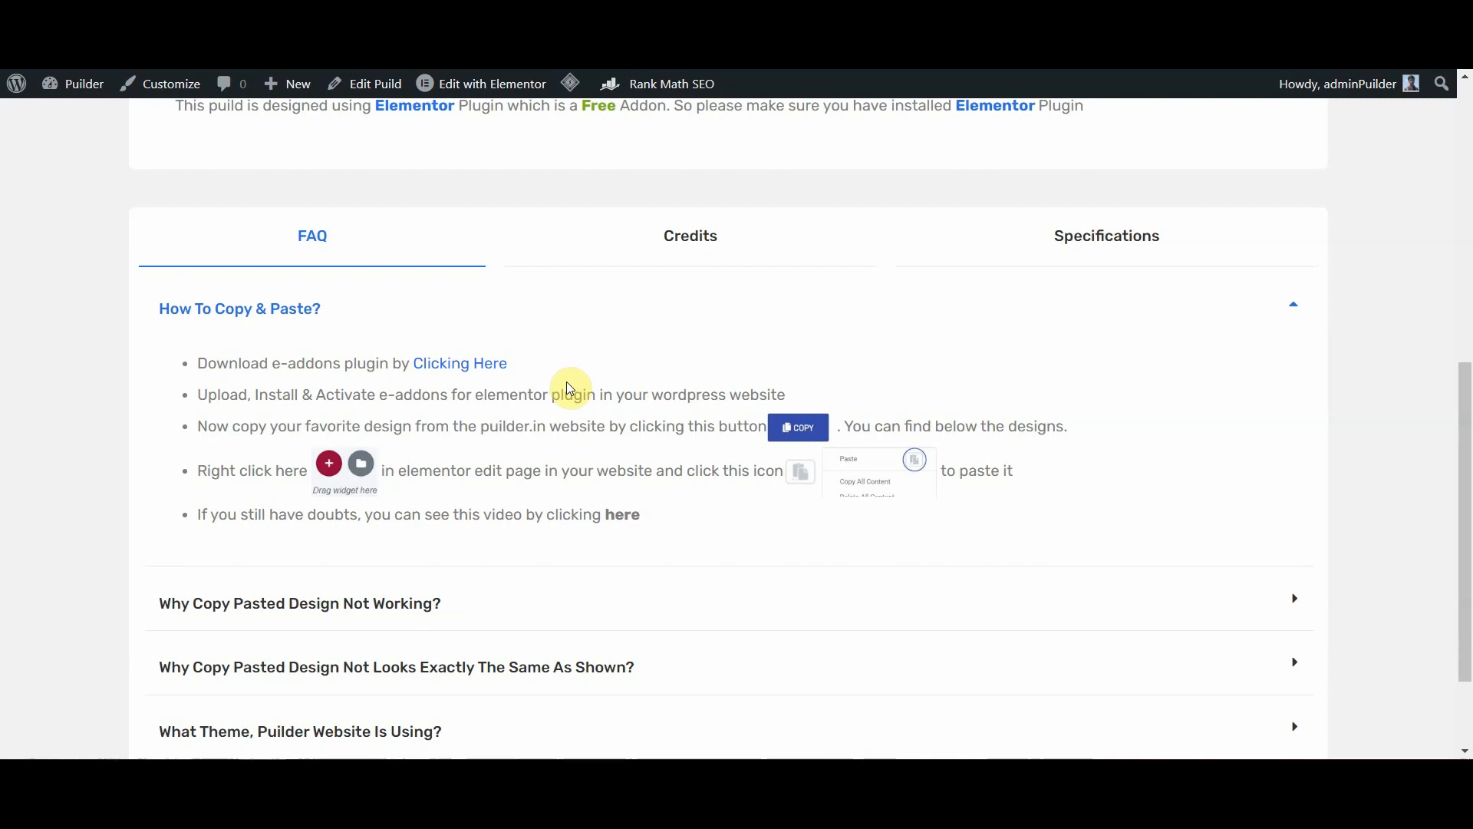
scroll(569, 388, "up", 6)
scroll(569, 388, "up", 2)
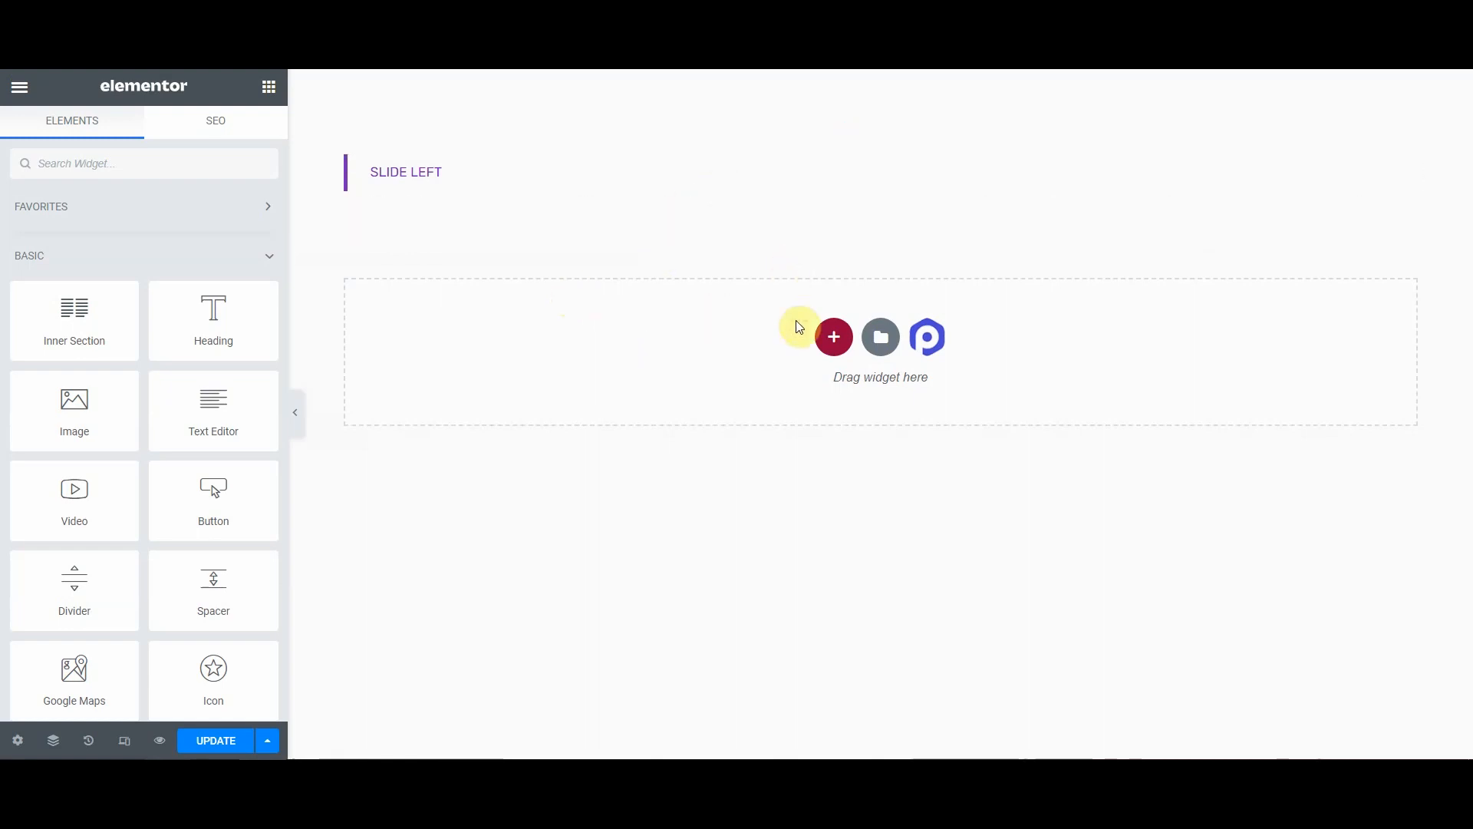
Step: Open the context menu on the empty section to paste the copied design
right_click(881, 340)
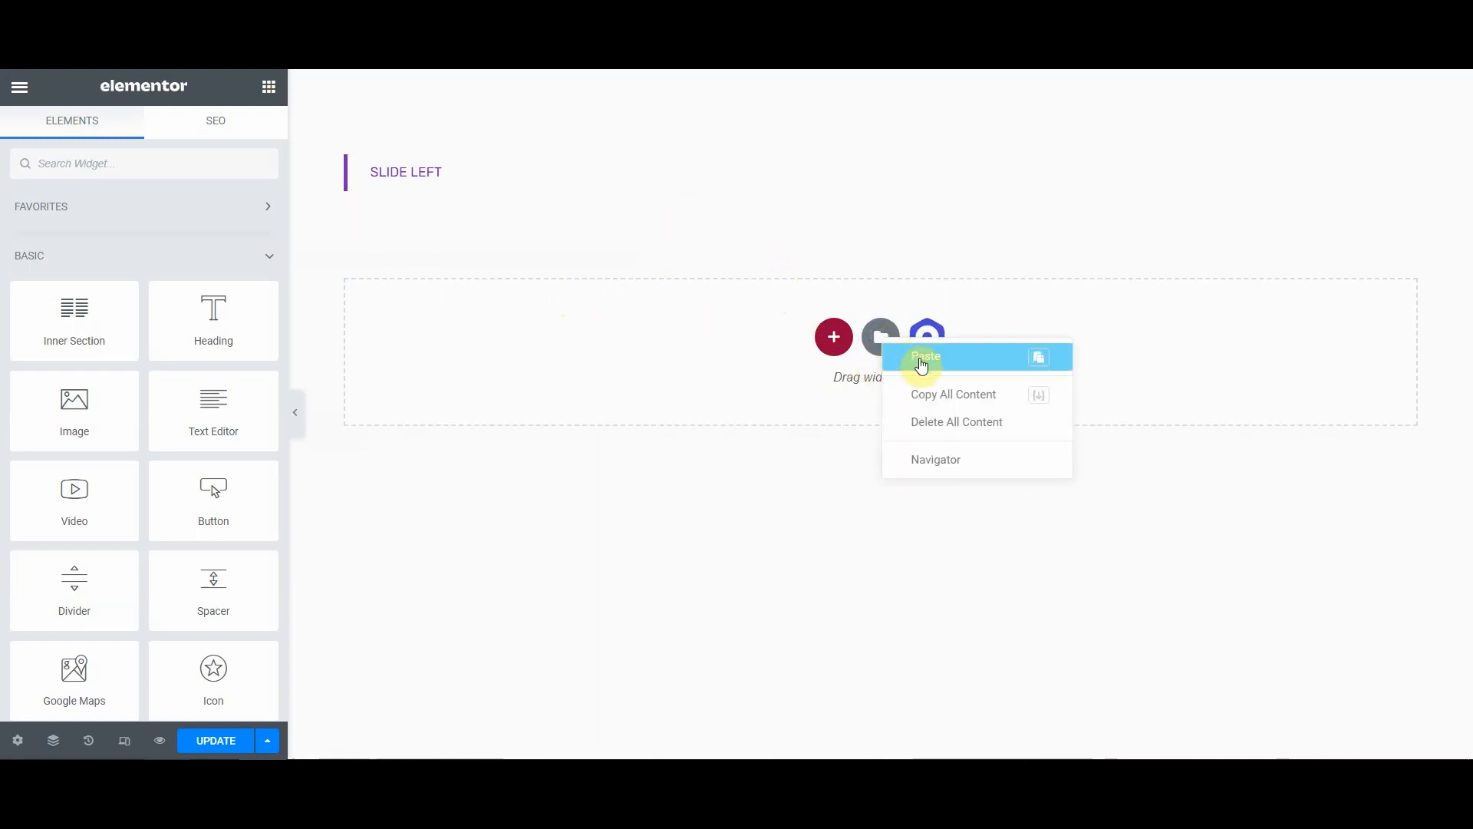